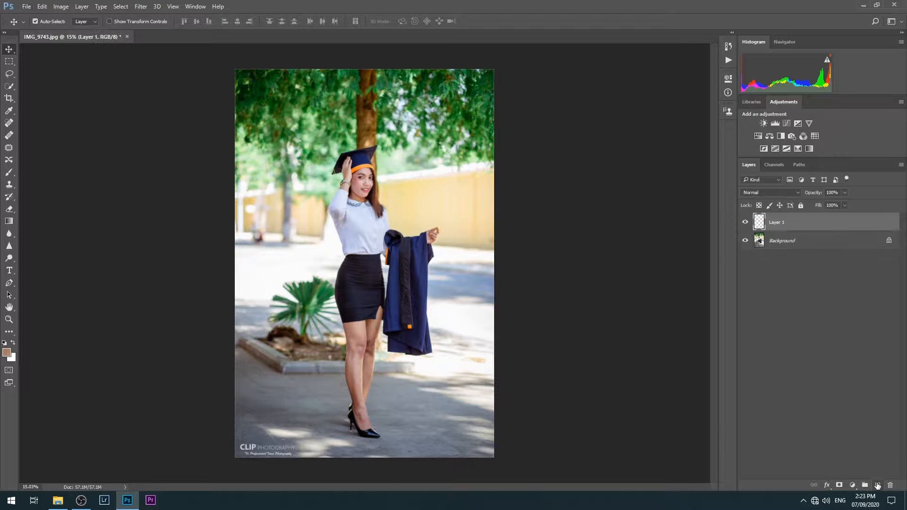
Delete the empty Layer 1 and duplicate the Background layer
{"action": "left_click_drag", "start_coordinate": [785, 225], "coordinate": [890, 485]}
{"action": "key", "text": "ctrl+j"}
Sharpen the duplicated photo layer with the Sharpen filter and the Sharpen More filter
{"action": "scroll", "coordinate": [347, 208], "scroll_direction": "up", "scroll_amount": 5}
{"action": "left_click", "coordinate": [141, 6]}
{"action": "mouse_move", "coordinate": [198, 163]}
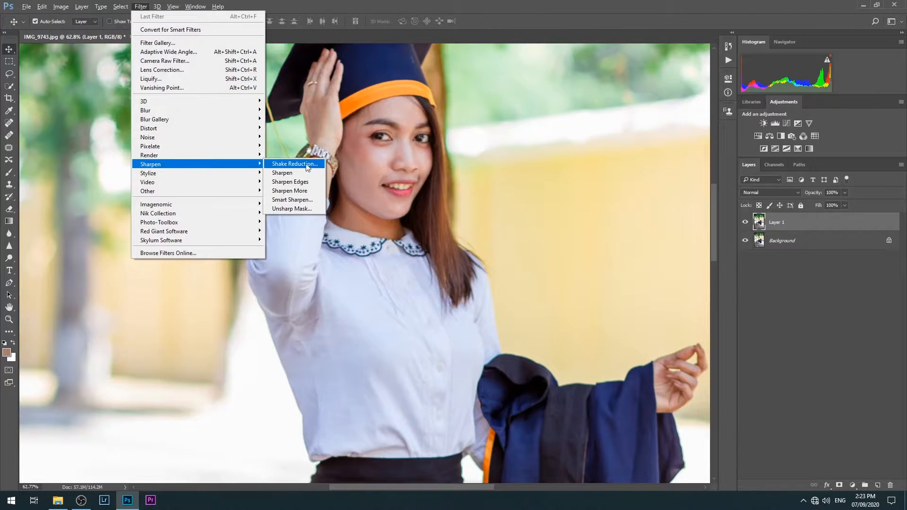
{"action": "left_click", "coordinate": [282, 173]}
{"action": "scroll", "coordinate": [383, 123], "scroll_direction": "up", "scroll_amount": 3}
{"action": "scroll", "coordinate": [382, 123], "scroll_direction": "down", "scroll_amount": 1}
{"action": "left_click", "coordinate": [141, 6]}
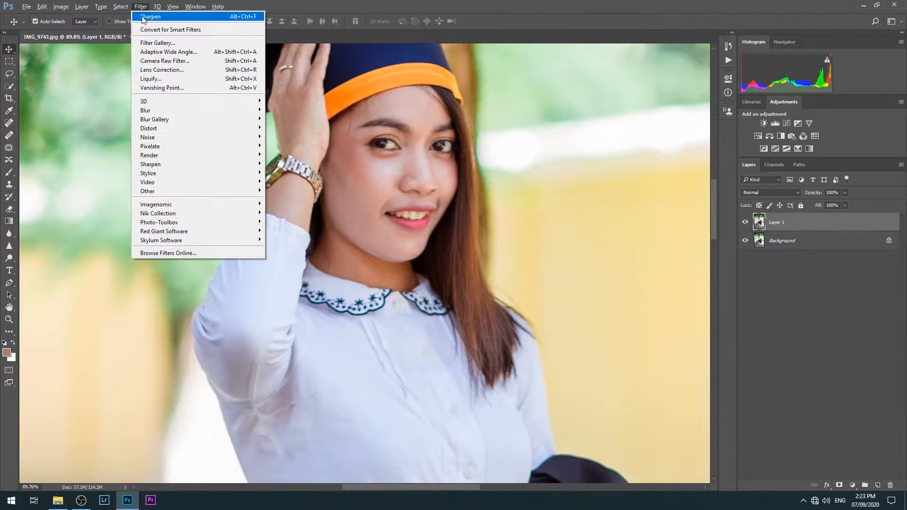
{"action": "left_click", "coordinate": [286, 191]}
{"action": "scroll", "coordinate": [388, 155], "scroll_direction": "up", "scroll_amount": 3}
{"action": "scroll", "coordinate": [388, 159], "scroll_direction": "down", "scroll_amount": 8}
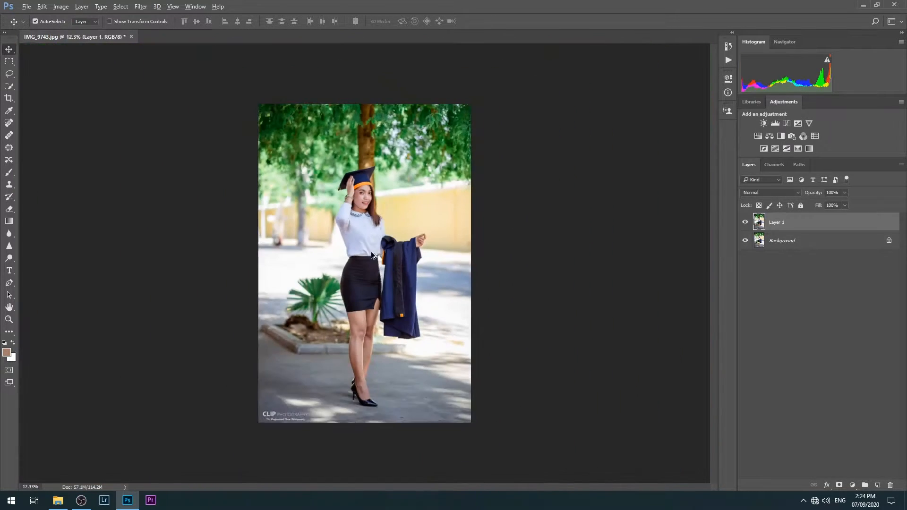
{"action": "scroll", "coordinate": [374, 255], "scroll_direction": "up", "scroll_amount": 1}
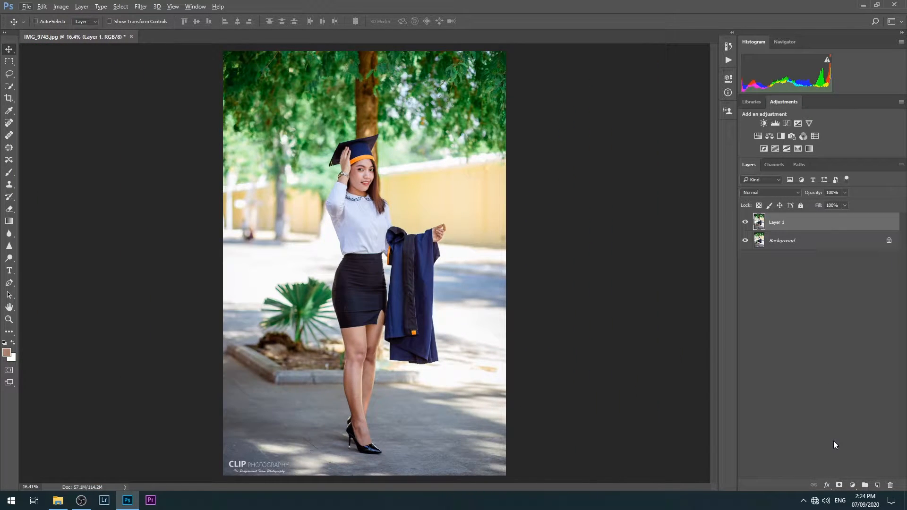
Duplicate the sharpened layer and rename the copy blemisch
{"action": "key", "text": "ctrl+j"}
{"action": "double_click", "coordinate": [779, 222]}
{"action": "type", "text": "blemi"}
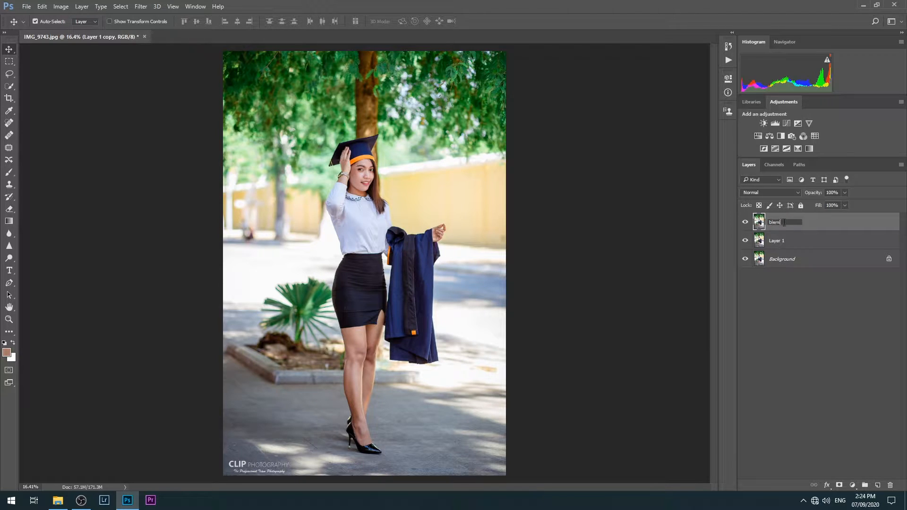
{"action": "type", "text": "sch"}
{"action": "key", "text": "Return"}
Heal the specks on the side of the graduation cap using the Healing Brush at size 15
{"action": "left_click", "coordinate": [1, 126]}
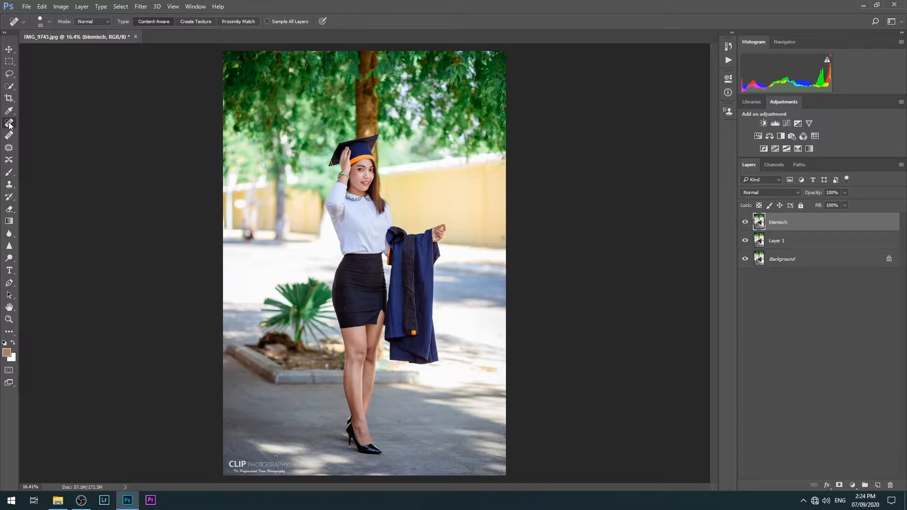
{"action": "left_click", "coordinate": [9, 135]}
{"action": "scroll", "coordinate": [374, 200], "scroll_direction": "up", "scroll_amount": 7}
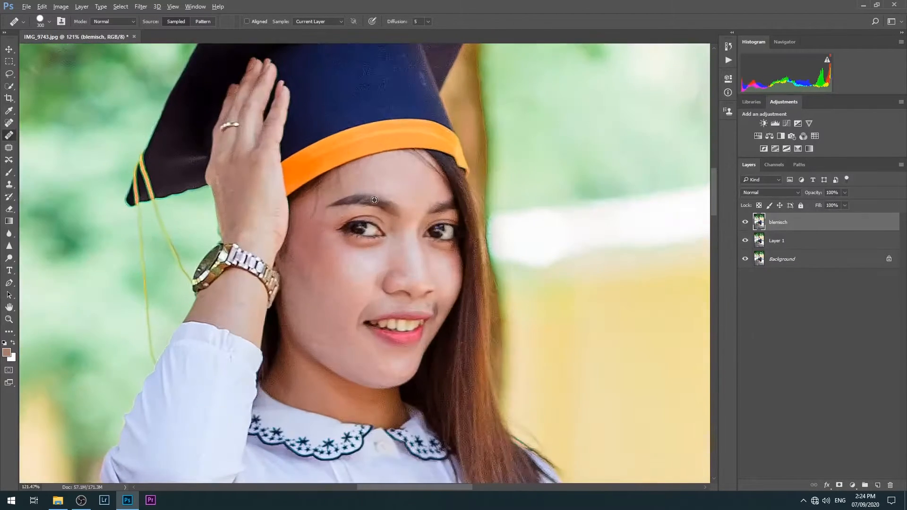
{"action": "left_click_drag", "start_coordinate": [374, 200], "coordinate": [354, 269]}
{"action": "left_click", "coordinate": [372, 231]}
{"action": "left_click", "coordinate": [456, 190]}
{"action": "key", "text": "bracketleft"}
{"action": "key", "text": "bracketleft"}
{"action": "key", "text": "bracketleft"}
{"action": "key", "text": "bracketleft"}
{"action": "key", "text": "bracketleft"}
{"action": "key", "text": "bracketleft"}
{"action": "key", "text": "bracketleft"}
{"action": "key", "text": "bracketleft"}
{"action": "key", "text": "bracketleft"}
{"action": "key", "text": "bracketleft"}
{"action": "key", "text": "bracketleft"}
{"action": "key", "text": "bracketleft"}
{"action": "key", "text": "bracketleft"}
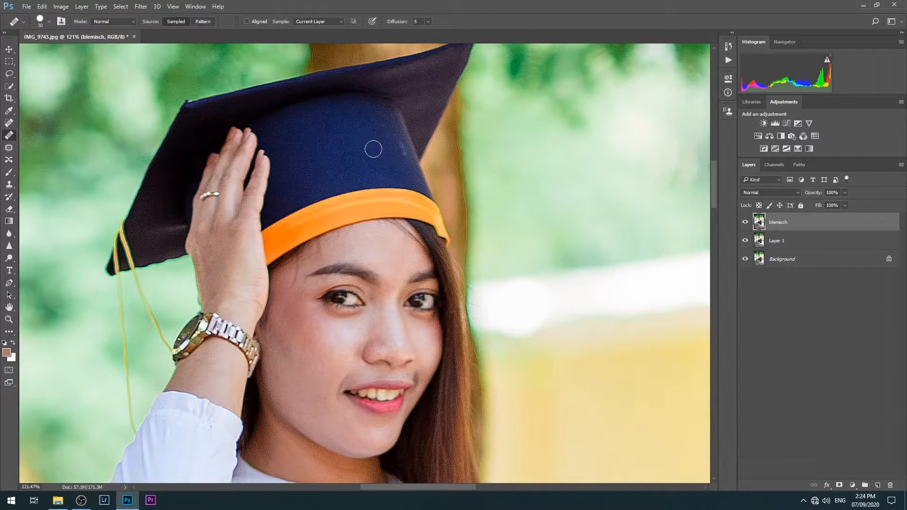
{"action": "key", "text": "bracketleft"}
{"action": "key", "text": "bracketleft"}
{"action": "key", "text": "bracketleft"}
{"action": "left_click", "coordinate": [392, 123]}
{"action": "left_click", "coordinate": [444, 189]}
{"action": "key", "text": "super"}
{"action": "key", "text": "super"}
{"action": "left_click", "coordinate": [392, 151], "text": "alt"}
{"action": "left_click", "coordinate": [403, 148]}
Heal the marks on the white blouse near the raised arm's underarm, sampling clean fabric close by
{"action": "scroll", "coordinate": [304, 225], "scroll_direction": "down", "scroll_amount": 3}
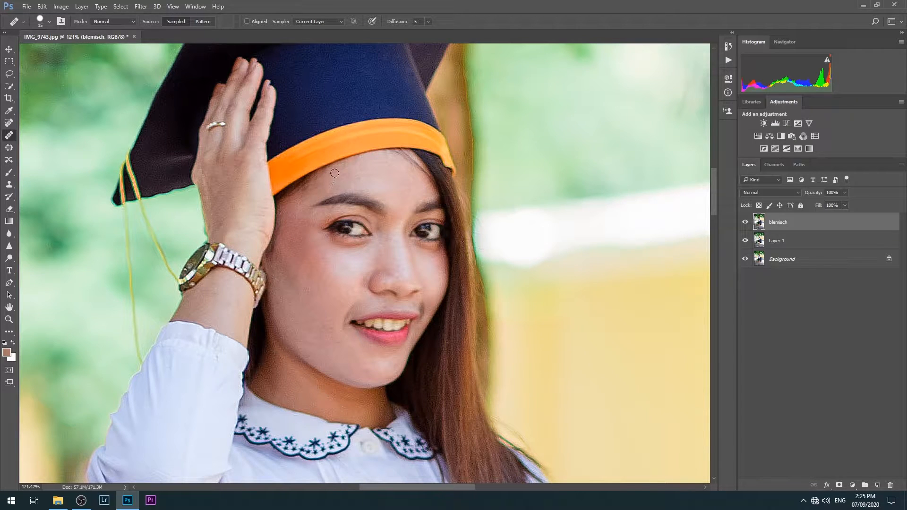
{"action": "scroll", "coordinate": [334, 174], "scroll_direction": "down", "scroll_amount": 2}
{"action": "scroll", "coordinate": [323, 213], "scroll_direction": "up", "scroll_amount": 2}
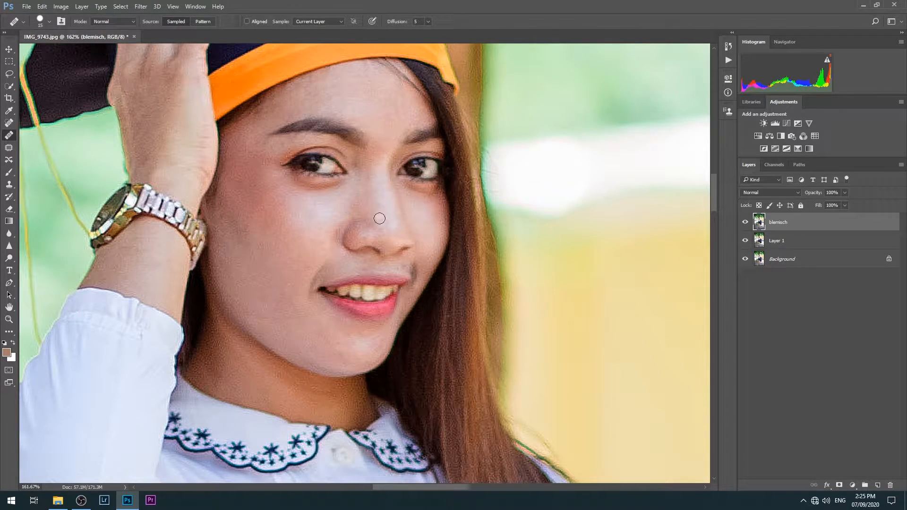
{"action": "scroll", "coordinate": [317, 331], "scroll_direction": "down", "scroll_amount": 10}
{"action": "scroll", "coordinate": [226, 294], "scroll_direction": "up", "scroll_amount": 8}
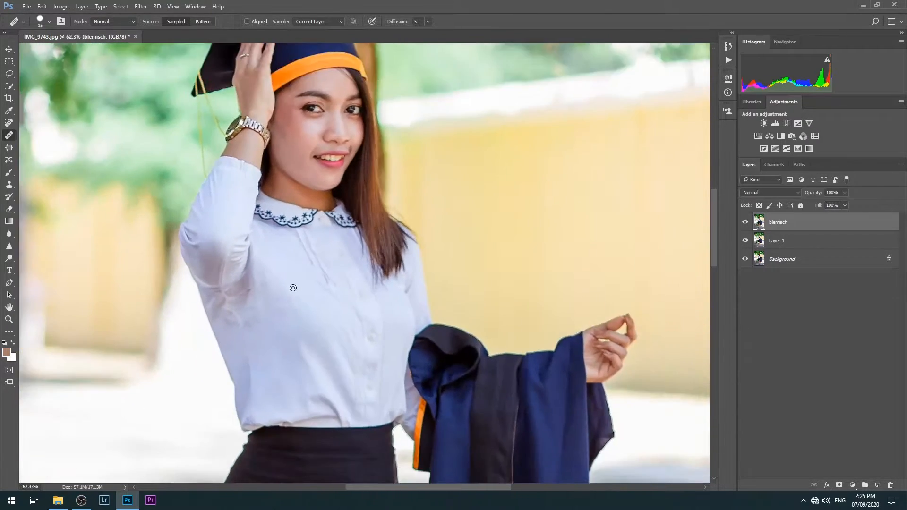
{"action": "left_click", "coordinate": [224, 277], "text": "alt"}
{"action": "left_click_drag", "start_coordinate": [231, 287], "coordinate": [208, 298]}
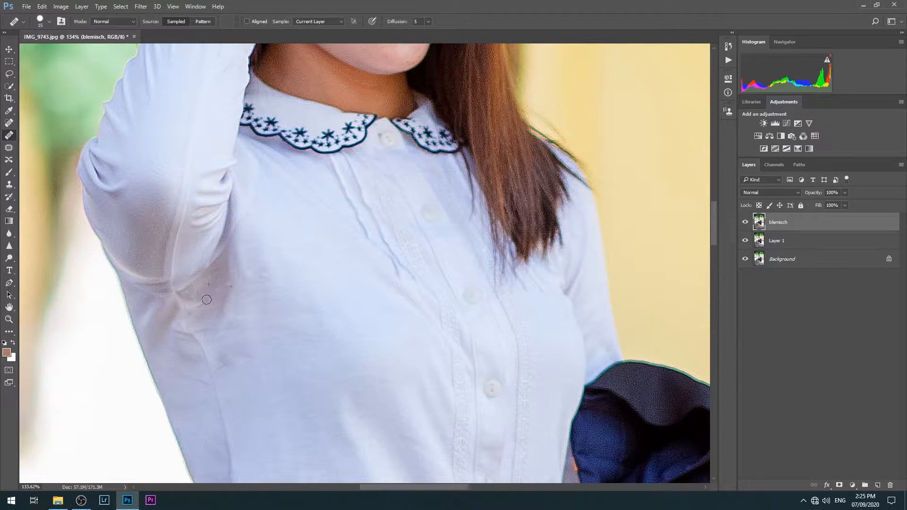
Heal the lint specks and scratches on the lower front of the black skirt using nearby clean fabric
{"action": "scroll", "coordinate": [230, 287], "scroll_direction": "down", "scroll_amount": 8}
{"action": "scroll", "coordinate": [266, 300], "scroll_direction": "up", "scroll_amount": 4}
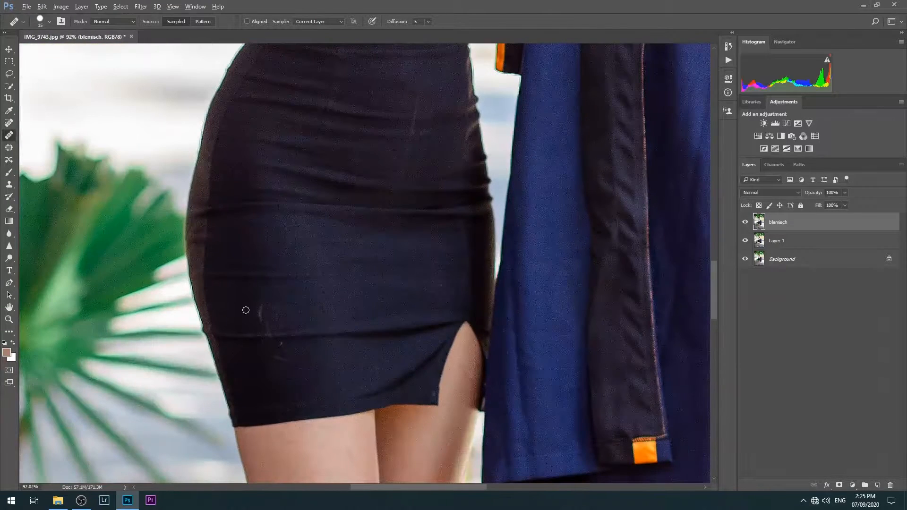
{"action": "left_click_drag", "start_coordinate": [260, 310], "coordinate": [261, 326]}
{"action": "left_click", "coordinate": [279, 323]}
{"action": "scroll", "coordinate": [265, 351], "scroll_direction": "down", "scroll_amount": 4}
{"action": "scroll", "coordinate": [251, 370], "scroll_direction": "up", "scroll_amount": 5}
{"action": "left_click", "coordinate": [273, 366], "text": "alt"}
{"action": "mouse_move", "coordinate": [266, 346]}
{"action": "left_mouse_down"}
{"action": "mouse_move", "coordinate": [291, 356]}
{"action": "mouse_move", "coordinate": [303, 349]}
{"action": "left_mouse_up"}
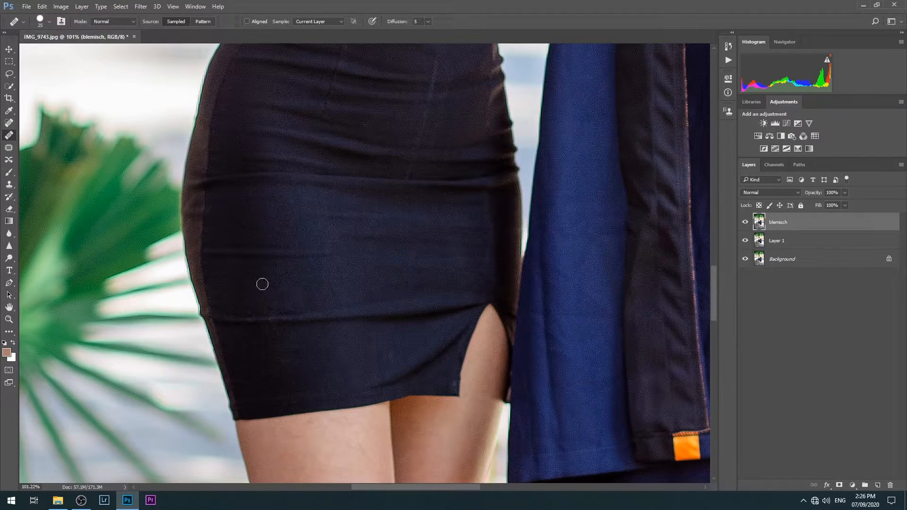
Retouch the skin marks on the thighs, knees and shins with the Healing Brush at size 25
{"action": "scroll", "coordinate": [382, 302], "scroll_direction": "down", "scroll_amount": 5}
{"action": "scroll", "coordinate": [350, 412], "scroll_direction": "up", "scroll_amount": 4}
{"action": "key", "text": "super"}
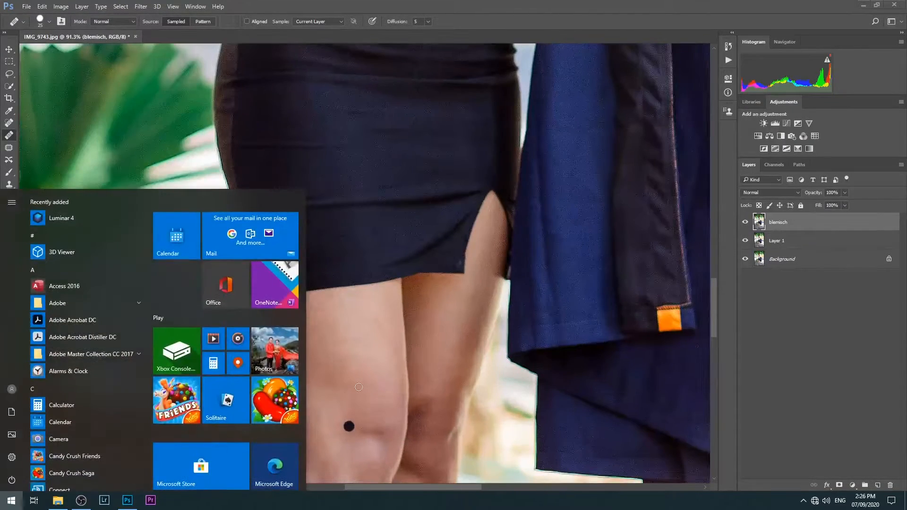
{"action": "key", "text": "super"}
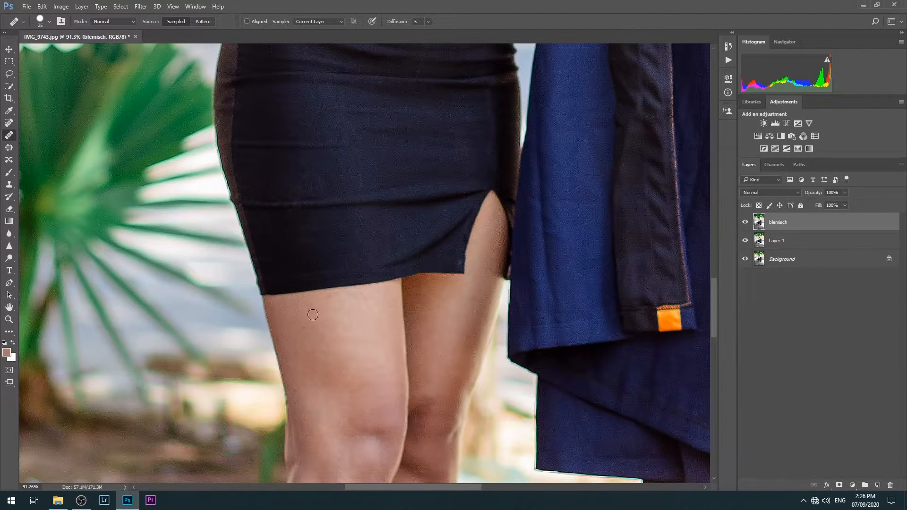
{"action": "scroll", "coordinate": [346, 341], "scroll_direction": "down", "scroll_amount": 5}
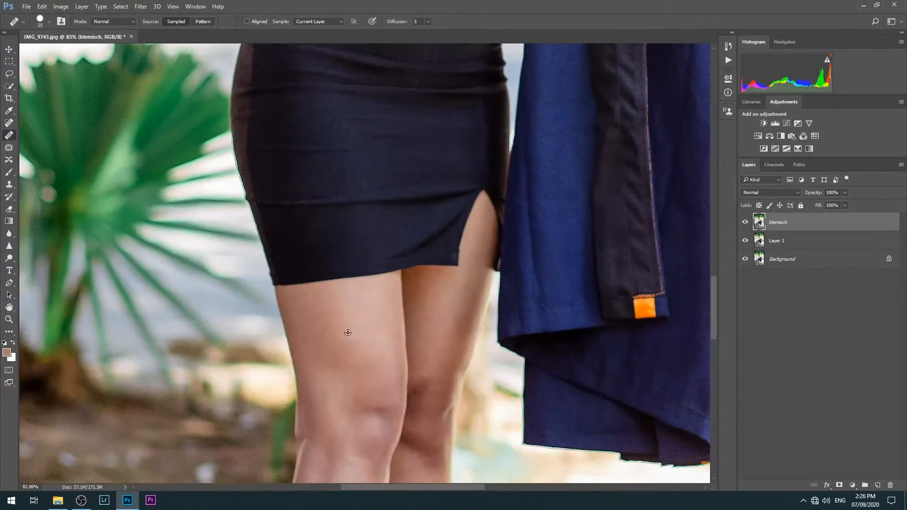
{"action": "scroll", "coordinate": [330, 306], "scroll_direction": "up", "scroll_amount": 4}
{"action": "scroll", "coordinate": [330, 306], "scroll_direction": "down", "scroll_amount": 1}
{"action": "scroll", "coordinate": [330, 306], "scroll_direction": "up", "scroll_amount": 1}
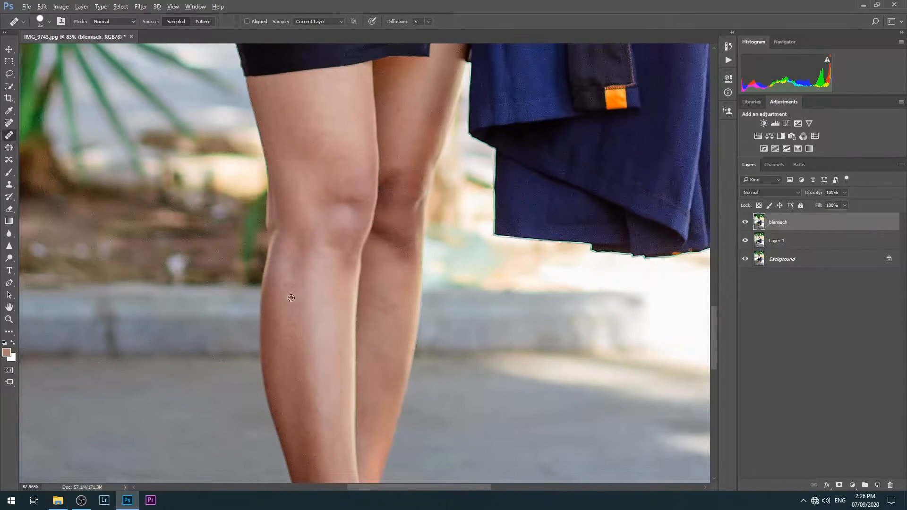
{"action": "scroll", "coordinate": [297, 288], "scroll_direction": "down", "scroll_amount": 1}
{"action": "scroll", "coordinate": [330, 328], "scroll_direction": "up", "scroll_amount": 1}
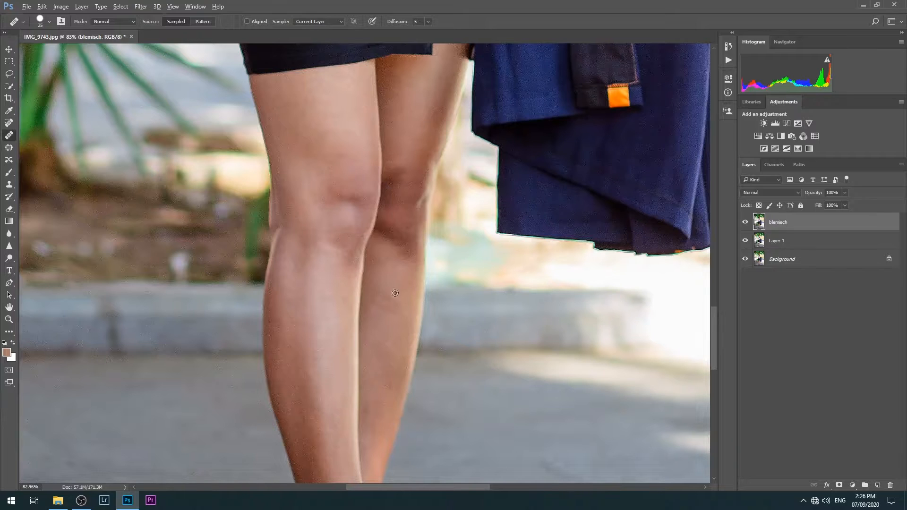
{"action": "scroll", "coordinate": [394, 317], "scroll_direction": "down", "scroll_amount": 1}
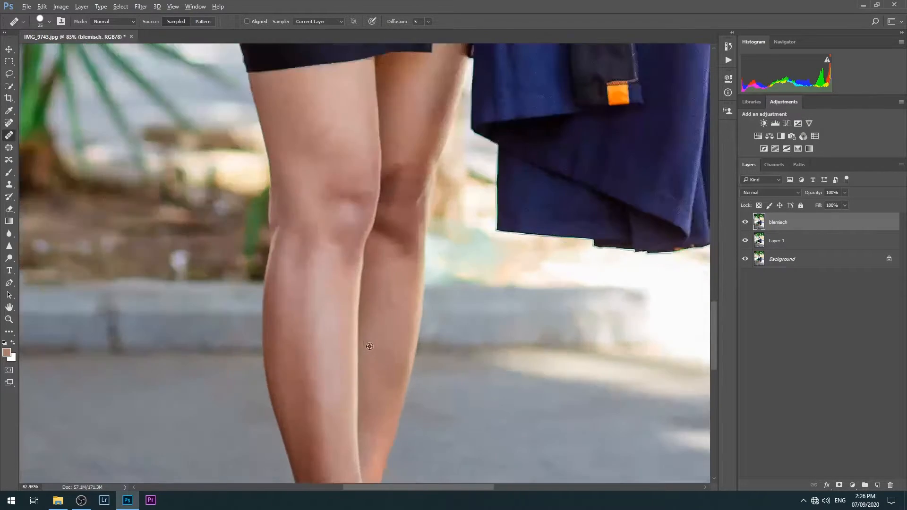
{"action": "scroll", "coordinate": [350, 227], "scroll_direction": "up", "scroll_amount": 1}
{"action": "scroll", "coordinate": [357, 213], "scroll_direction": "down", "scroll_amount": 1}
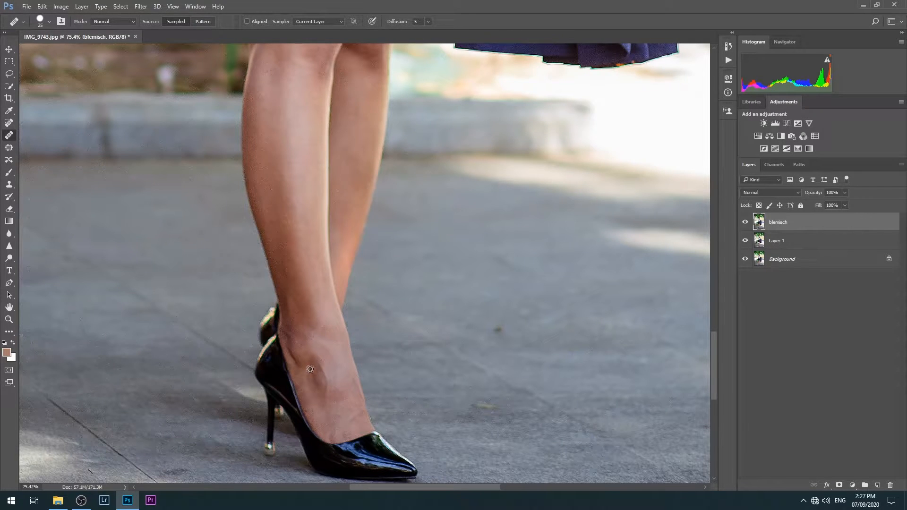
Heal the veins and uneven skin on the front foot and ankle with the Healing Brush at size 20
{"action": "scroll", "coordinate": [291, 322], "scroll_direction": "up", "scroll_amount": 3}
{"action": "key", "text": "bracketleft"}
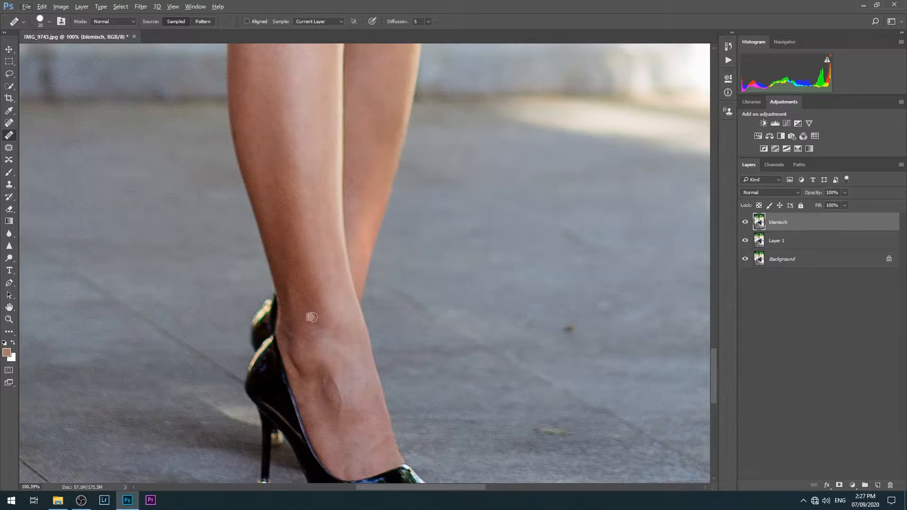
{"action": "left_click", "coordinate": [288, 327], "text": "alt"}
{"action": "mouse_move", "coordinate": [292, 345]}
{"action": "left_mouse_down"}
{"action": "mouse_move", "coordinate": [302, 371]}
{"action": "mouse_move", "coordinate": [289, 345]}
{"action": "mouse_move", "coordinate": [301, 363]}
{"action": "left_mouse_up"}
{"action": "left_click", "coordinate": [316, 346], "text": "alt"}
{"action": "scroll", "coordinate": [298, 339], "scroll_direction": "down", "scroll_amount": 1}
{"action": "scroll", "coordinate": [306, 330], "scroll_direction": "up", "scroll_amount": 1}
{"action": "left_click", "coordinate": [283, 347], "text": "alt"}
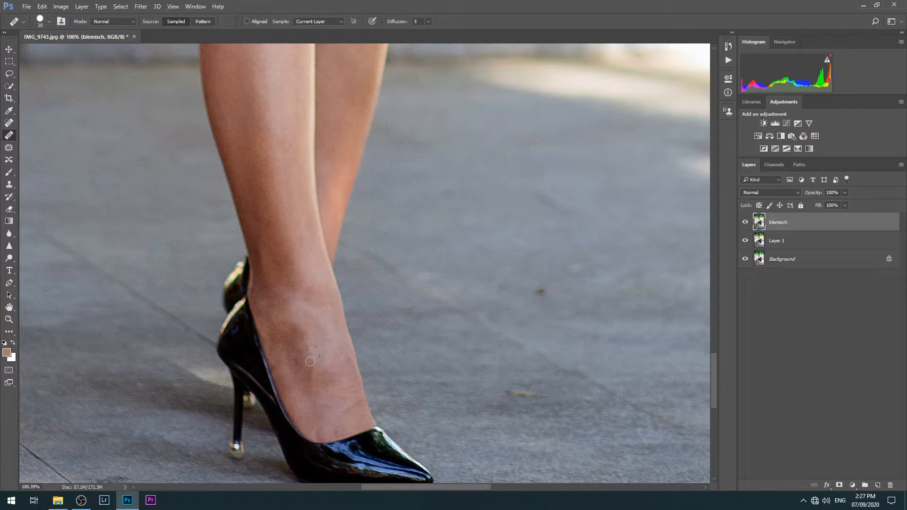
{"action": "scroll", "coordinate": [309, 340], "scroll_direction": "down", "scroll_amount": 3}
{"action": "scroll", "coordinate": [321, 368], "scroll_direction": "up", "scroll_amount": 3}
{"action": "scroll", "coordinate": [322, 372], "scroll_direction": "up", "scroll_amount": 1}
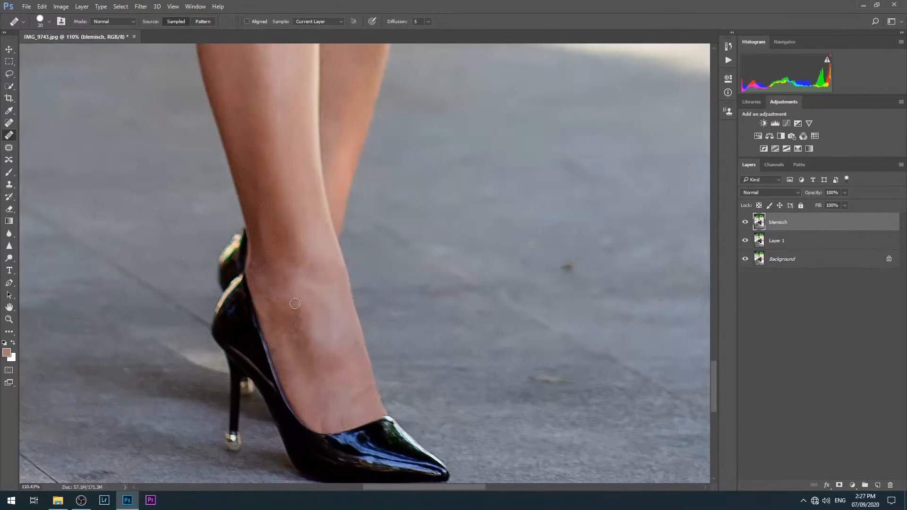
{"action": "scroll", "coordinate": [299, 296], "scroll_direction": "down", "scroll_amount": 4}
{"action": "scroll", "coordinate": [339, 315], "scroll_direction": "up", "scroll_amount": 4}
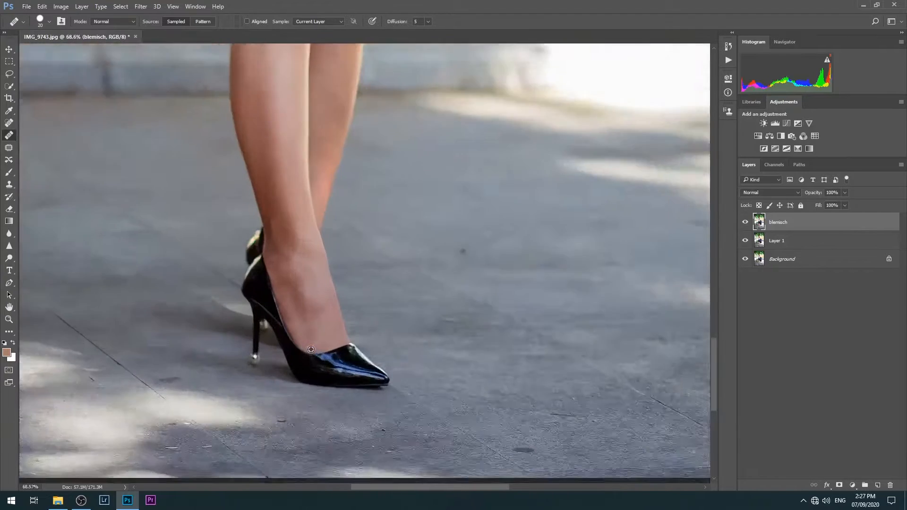
Heal the skin beneath the eyes with the Healing Brush at size 15, sampling the nearby cheek
{"action": "scroll", "coordinate": [332, 330], "scroll_direction": "down", "scroll_amount": 4}
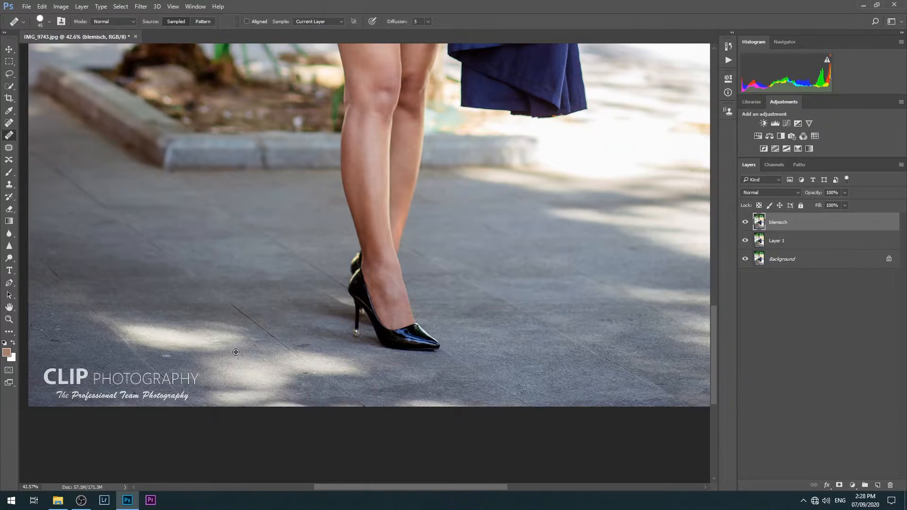
{"action": "scroll", "coordinate": [87, 326], "scroll_direction": "down", "scroll_amount": 3}
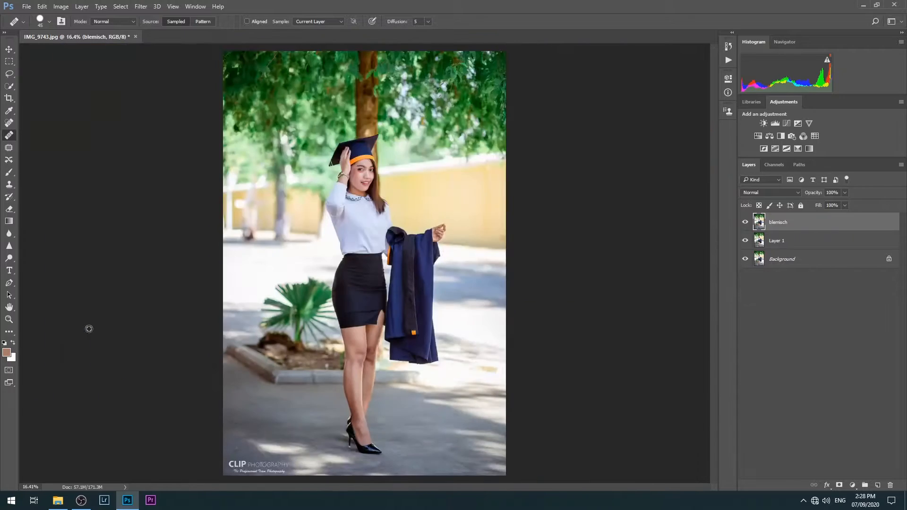
{"action": "scroll", "coordinate": [383, 183], "scroll_direction": "up", "scroll_amount": 5}
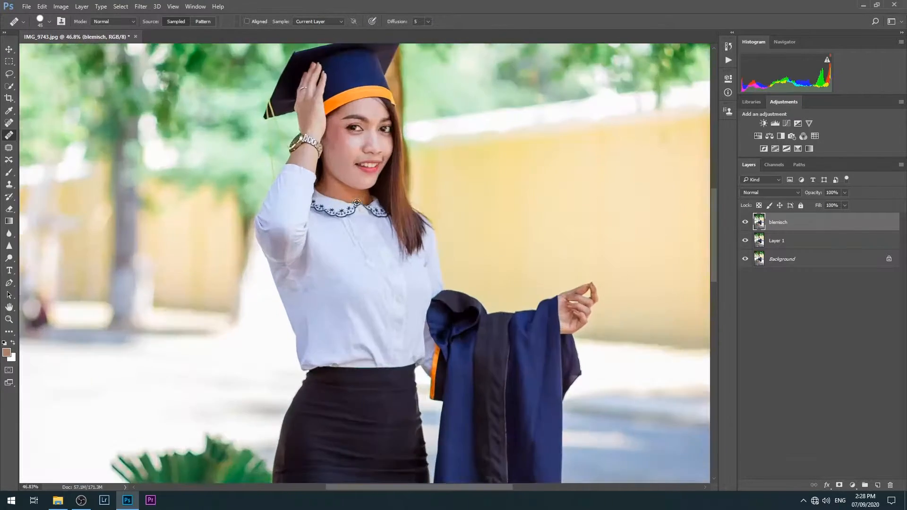
{"action": "key", "text": "bracketleft"}
{"action": "key", "text": "bracketleft"}
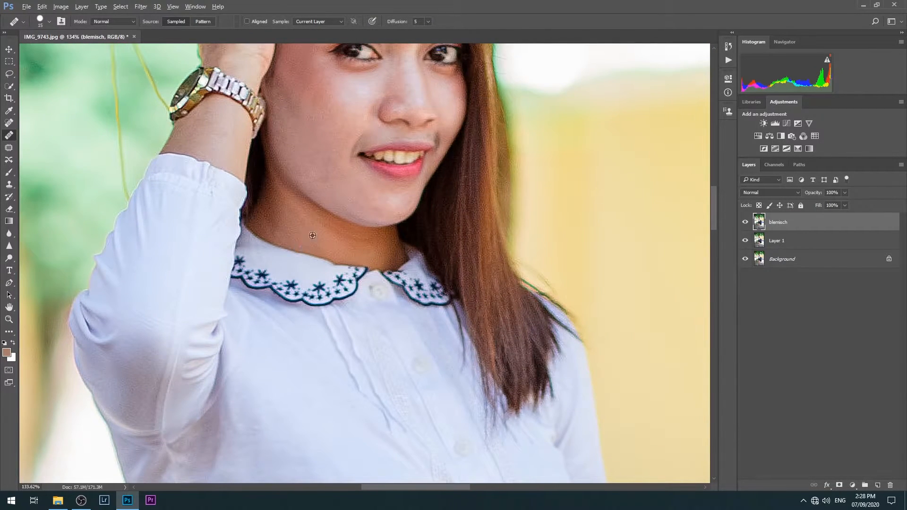
{"action": "scroll", "coordinate": [368, 241], "scroll_direction": "down", "scroll_amount": 3}
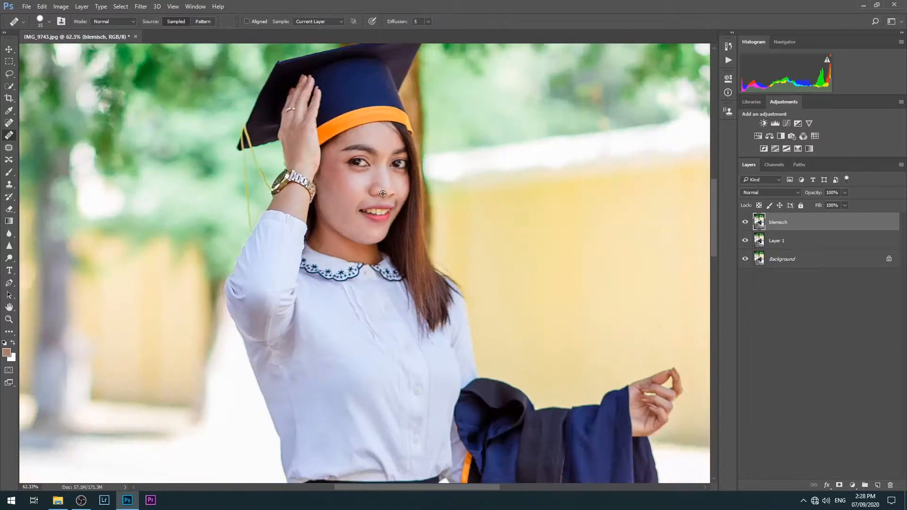
{"action": "scroll", "coordinate": [385, 187], "scroll_direction": "up", "scroll_amount": 3}
{"action": "left_click", "coordinate": [347, 205]}
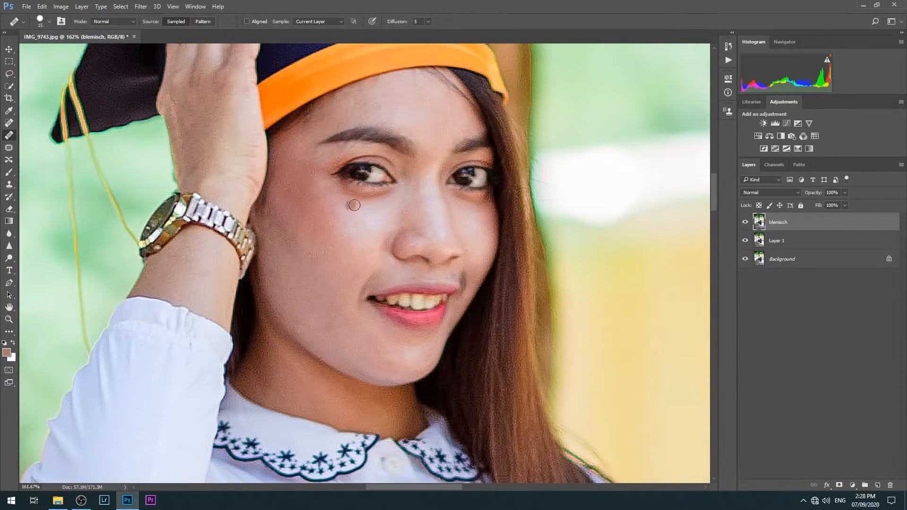
{"action": "left_click", "coordinate": [351, 204], "text": "alt"}
{"action": "left_click_drag", "start_coordinate": [347, 198], "coordinate": [390, 194]}
{"action": "scroll", "coordinate": [367, 212], "scroll_direction": "up", "scroll_amount": 1}
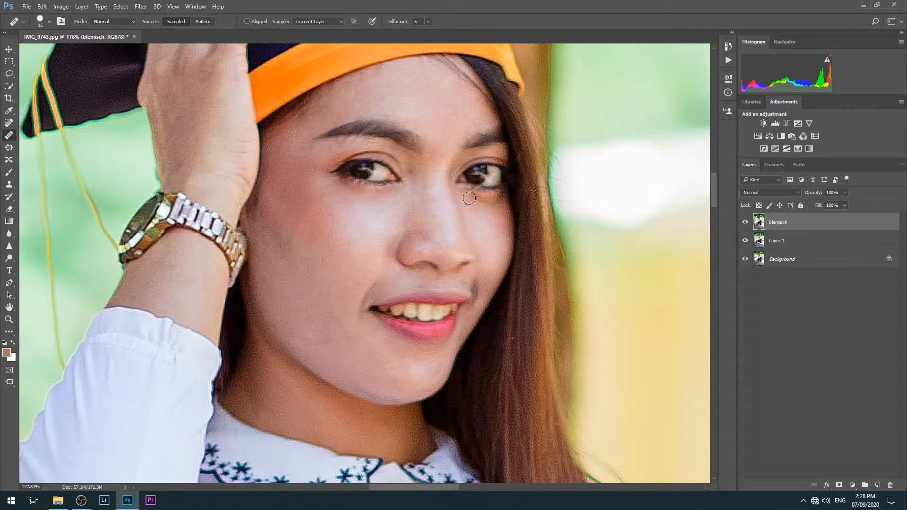
Stamp all visible layers into a new top layer and duplicate that layer
{"action": "scroll", "coordinate": [472, 203], "scroll_direction": "down", "scroll_amount": 8}
{"action": "scroll", "coordinate": [356, 237], "scroll_direction": "up", "scroll_amount": 1}
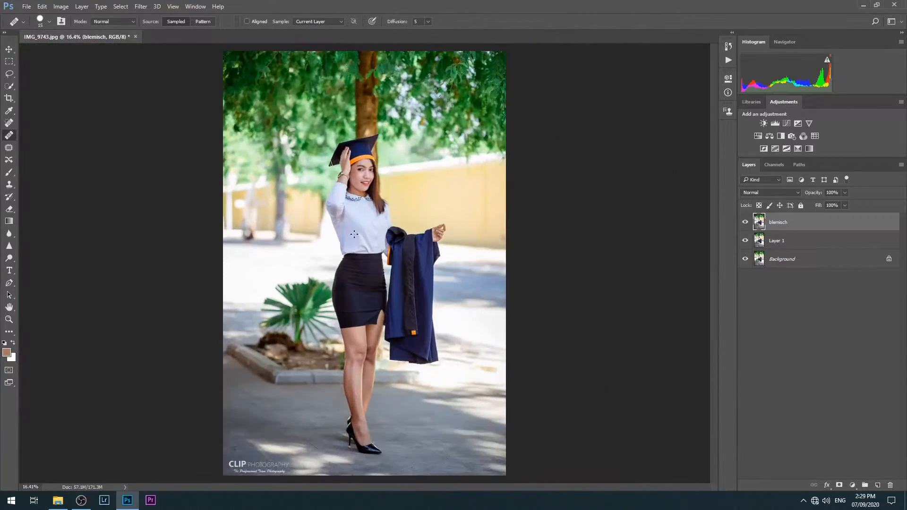
{"action": "key", "text": "ctrl+shift+alt+e"}
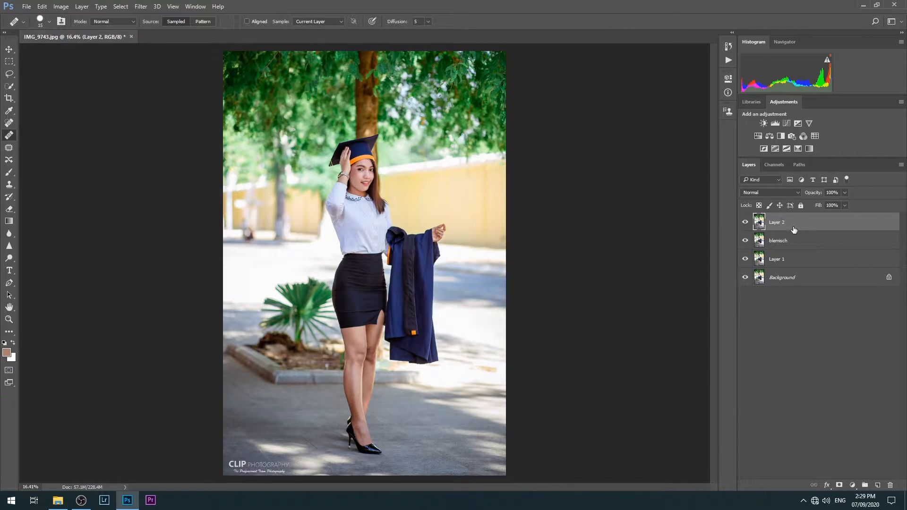
{"action": "key", "text": "ctrl+j"}
Rename the stamped layer as color and its duplicate above as detail
{"action": "double_click", "coordinate": [776, 241]}
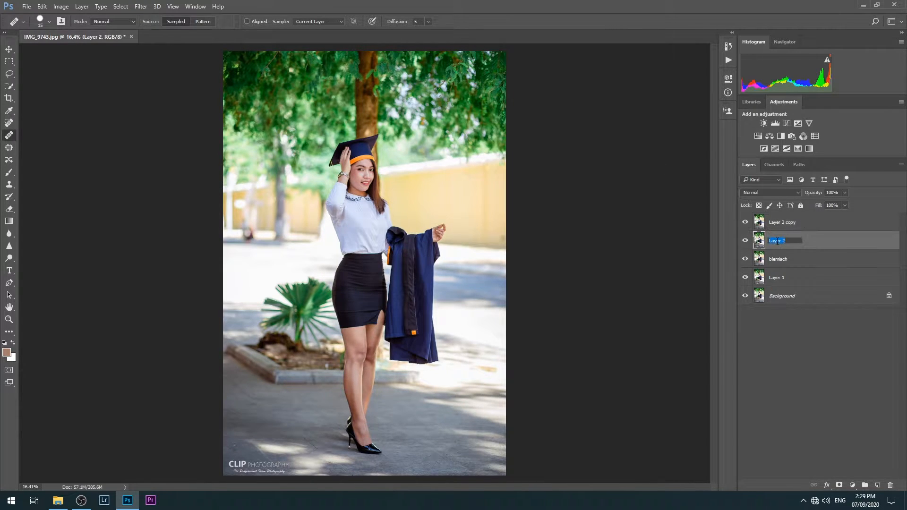
{"action": "double_click", "coordinate": [783, 222]}
{"action": "type", "text": "de"}
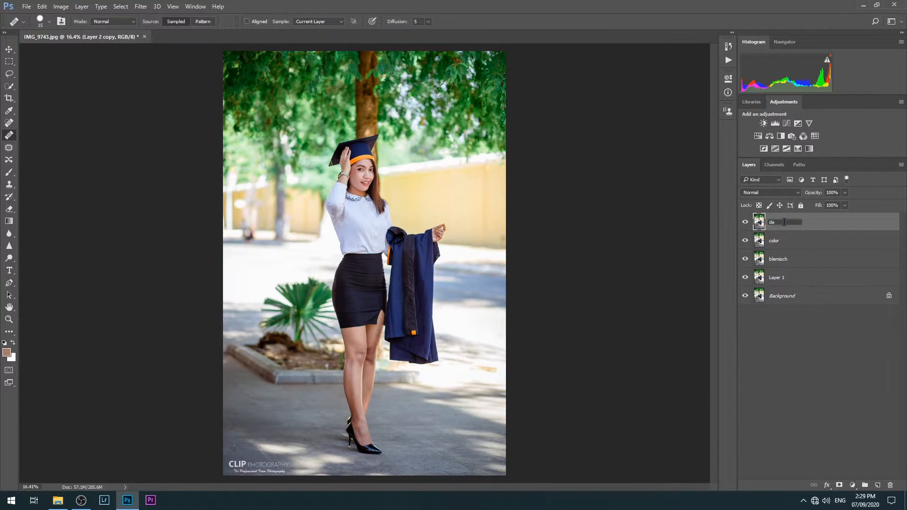
{"action": "type", "text": "tail"}
{"action": "key", "text": "Return"}
Hide the detail layer and apply a Gaussian Blur with a 13.9-pixel radius to the color layer
{"action": "left_click", "coordinate": [775, 239]}
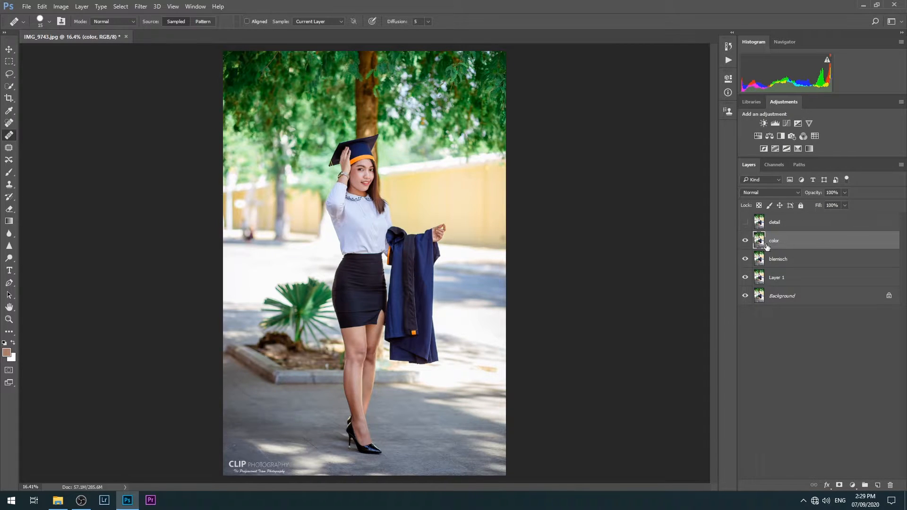
{"action": "left_click", "coordinate": [141, 7]}
{"action": "mouse_move", "coordinate": [173, 112]}
{"action": "left_click", "coordinate": [288, 147]}
{"action": "left_click", "coordinate": [364, 175]}
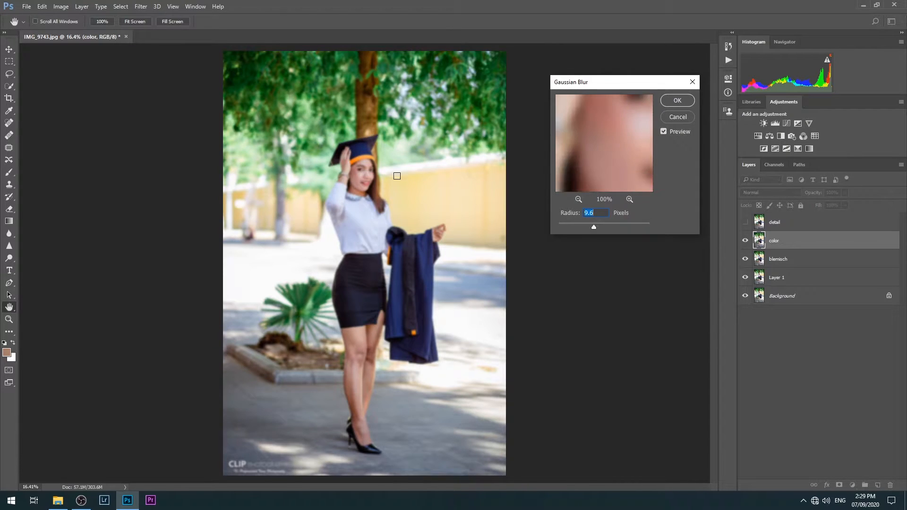
{"action": "left_click_drag", "start_coordinate": [594, 227], "coordinate": [596, 229]}
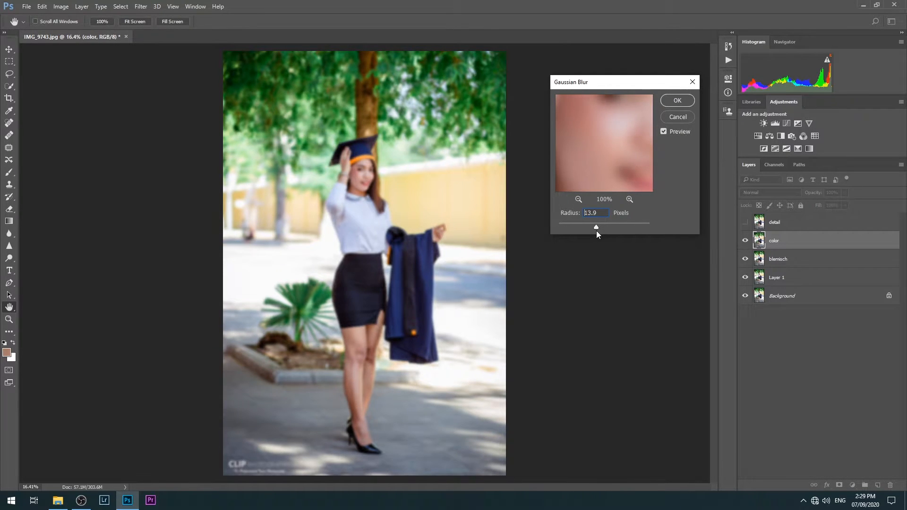
{"action": "left_click", "coordinate": [677, 100]}
Show the detail layer and use Apply Image on it with the color layer as source, Subtract blending, scale 2 and offset 128
{"action": "left_click", "coordinate": [745, 222]}
{"action": "left_click", "coordinate": [784, 222]}
{"action": "left_click", "coordinate": [61, 7]}
{"action": "left_click", "coordinate": [75, 137]}
{"action": "left_click", "coordinate": [639, 126]}
{"action": "left_click", "coordinate": [631, 154]}
{"action": "left_click", "coordinate": [598, 167]}
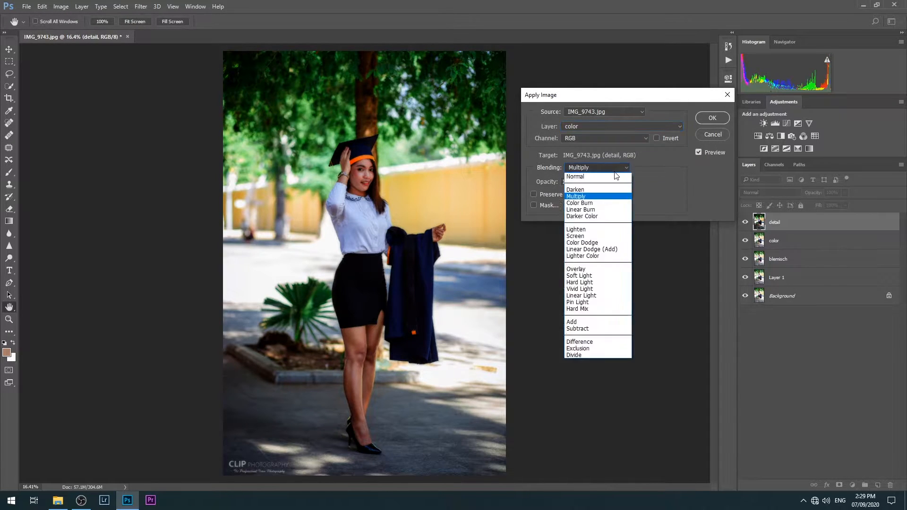
{"action": "left_click", "coordinate": [595, 324]}
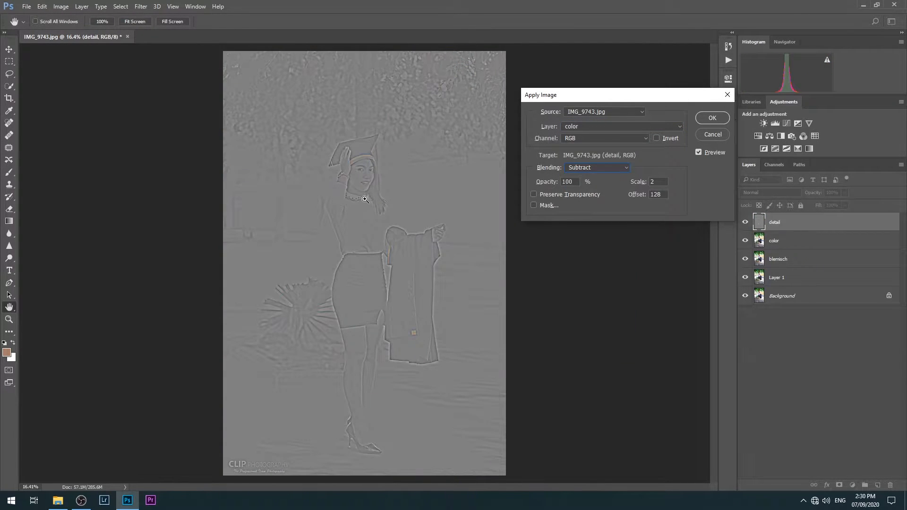
{"action": "left_click", "coordinate": [712, 117]}
Set the detail layer's blend mode to Linear Light and group it with the color layer
{"action": "left_click", "coordinate": [792, 191]}
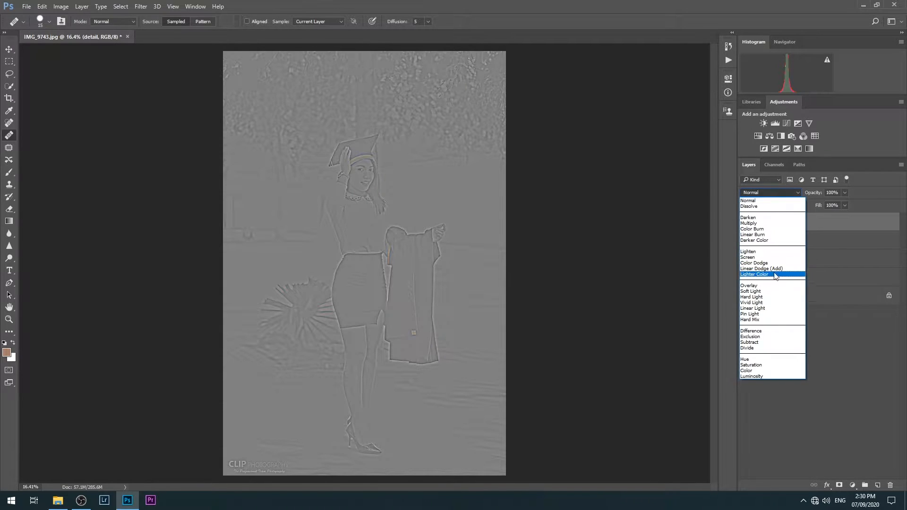
{"action": "left_click", "coordinate": [767, 306]}
{"action": "left_click", "coordinate": [799, 242], "text": "shift"}
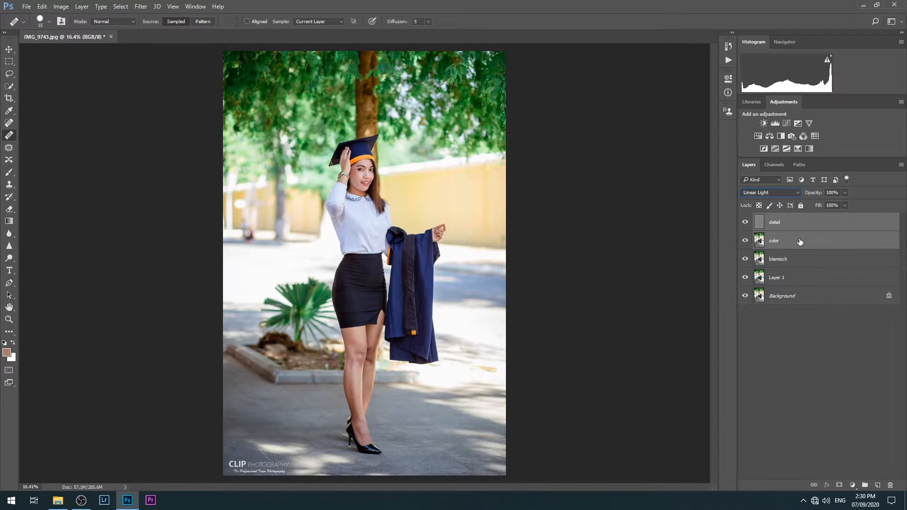
{"action": "key", "text": "ctrl+g"}
{"action": "left_click", "coordinate": [744, 218]}
{"action": "left_click", "coordinate": [745, 218]}
{"action": "left_click", "coordinate": [755, 218]}
Add an empty layer directly above the color layer inside the group and hide the detail layer
{"action": "left_click", "coordinate": [781, 251]}
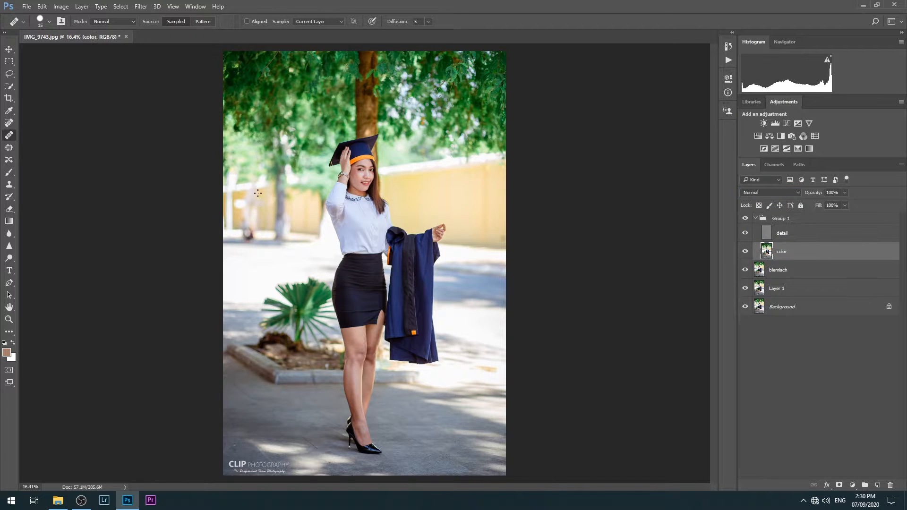
{"action": "scroll", "coordinate": [267, 187], "scroll_direction": "up", "scroll_amount": 14}
{"action": "scroll", "coordinate": [530, 166], "scroll_direction": "down", "scroll_amount": 2}
{"action": "left_click_drag", "start_coordinate": [530, 165], "coordinate": [414, 227]}
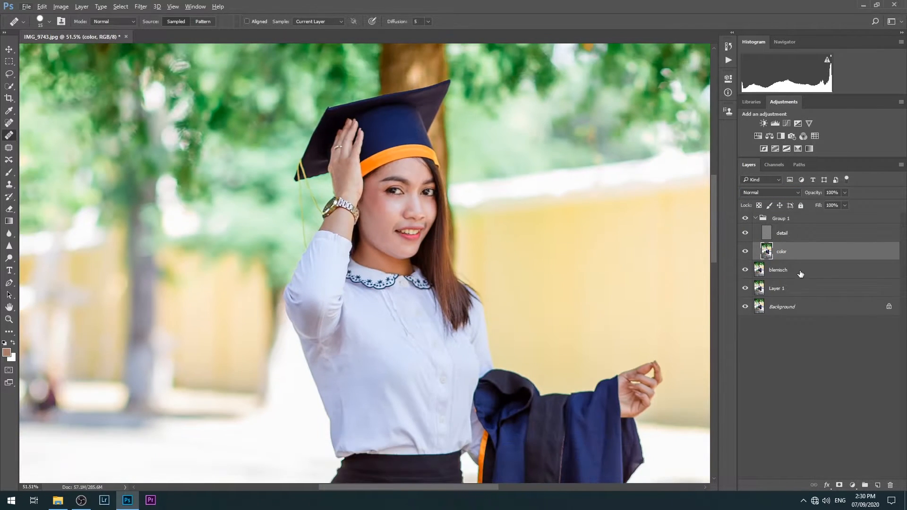
{"action": "left_click", "coordinate": [877, 485]}
{"action": "left_click", "coordinate": [745, 232]}
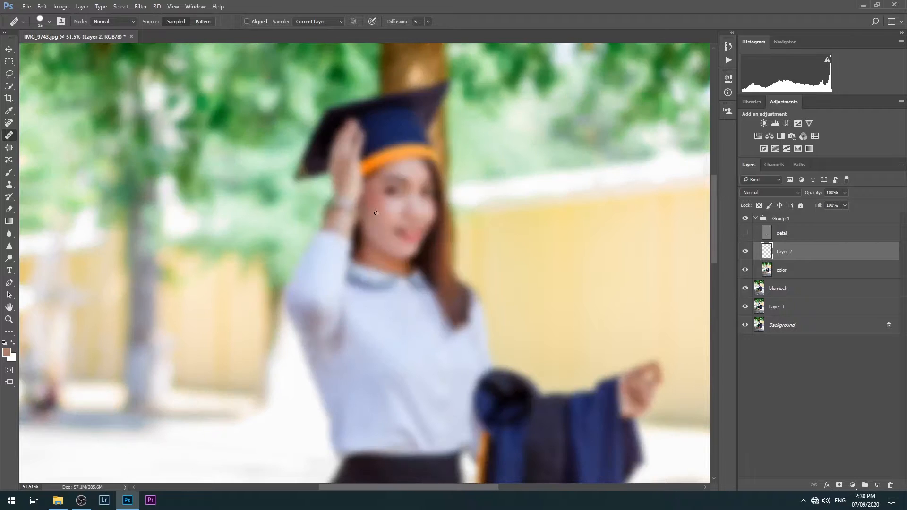
Paint sampled skin tones over the face and raised hand with the Brush at size 60 and 1% flow
{"action": "scroll", "coordinate": [376, 213], "scroll_direction": "up", "scroll_amount": 3}
{"action": "scroll", "coordinate": [375, 213], "scroll_direction": "up", "scroll_amount": 5}
{"action": "scroll", "coordinate": [425, 236], "scroll_direction": "down", "scroll_amount": 2}
{"action": "key", "text": "b"}
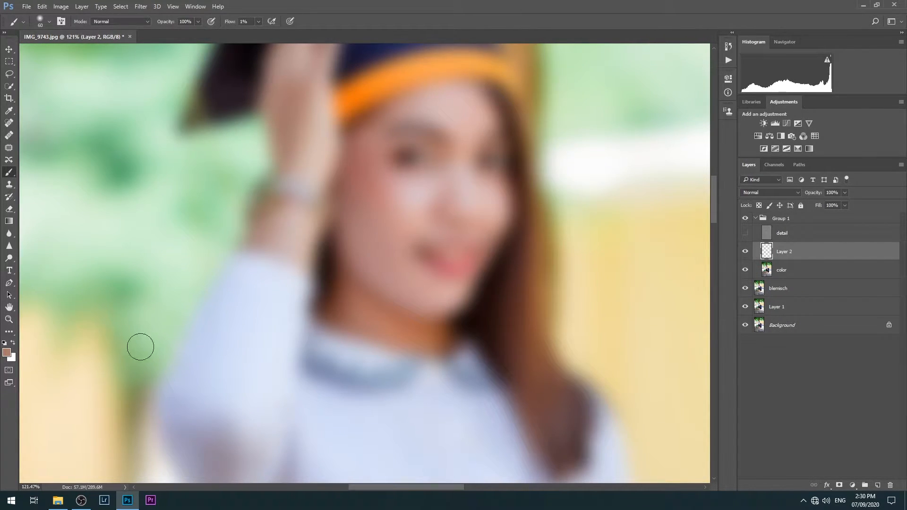
{"action": "left_click", "coordinate": [352, 204], "text": "alt"}
{"action": "left_click", "coordinate": [409, 192], "text": "alt"}
{"action": "left_click", "coordinate": [409, 193], "text": "alt"}
{"action": "left_click", "coordinate": [446, 293], "text": "alt"}
{"action": "left_click", "coordinate": [367, 309], "text": "alt"}
{"action": "scroll", "coordinate": [352, 309], "scroll_direction": "down", "scroll_amount": 3}
{"action": "left_click", "coordinate": [321, 195], "text": "alt"}
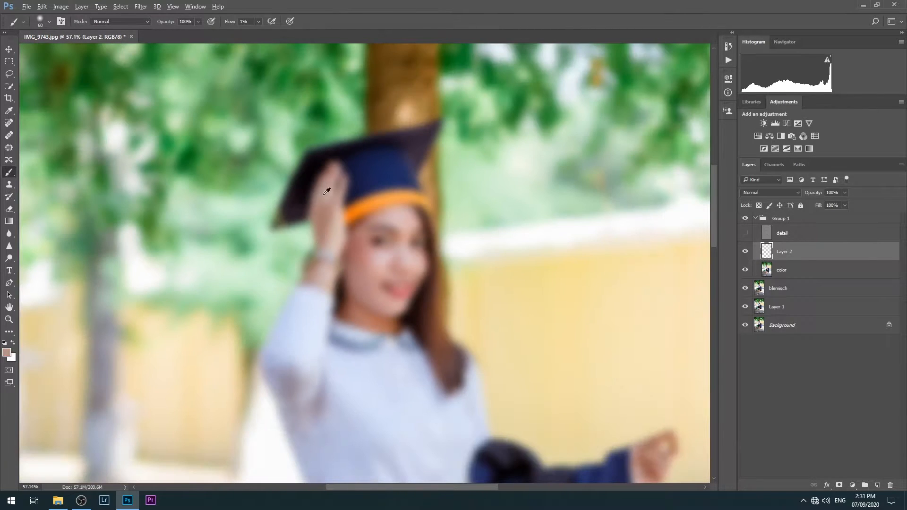
{"action": "scroll", "coordinate": [389, 353], "scroll_direction": "up", "scroll_amount": 2}
Smooth the skin tones on the thighs and knees with the Brush at size 80, sampling nearby skin colors
{"action": "left_click_drag", "start_coordinate": [389, 352], "coordinate": [351, 256]}
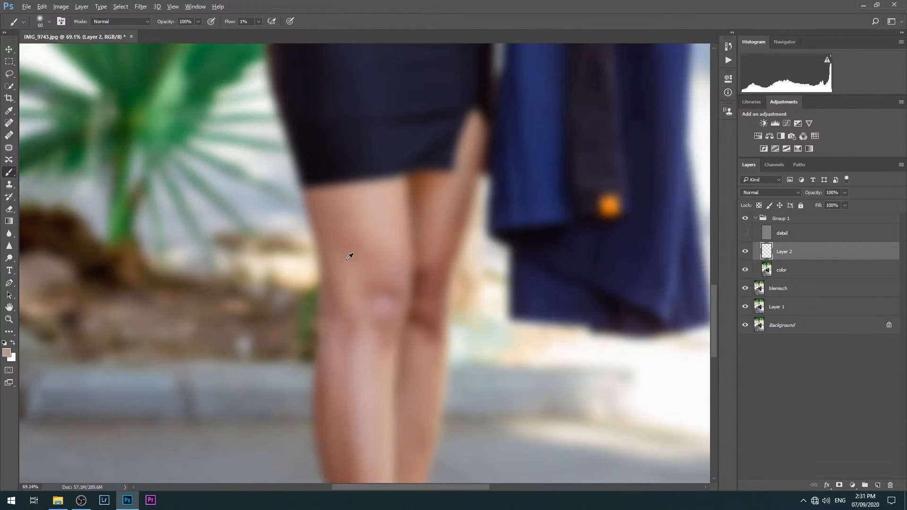
{"action": "key", "text": "bracketright"}
{"action": "key", "text": "bracketright"}
{"action": "left_click", "coordinate": [371, 204], "text": "alt"}
{"action": "mouse_move", "coordinate": [350, 231]}
{"action": "left_mouse_down"}
{"action": "mouse_move", "coordinate": [394, 267]}
{"action": "mouse_move", "coordinate": [344, 283]}
{"action": "mouse_move", "coordinate": [376, 279]}
{"action": "left_mouse_up"}
{"action": "left_click", "coordinate": [376, 302], "text": "alt"}
{"action": "left_click", "coordinate": [745, 253]}
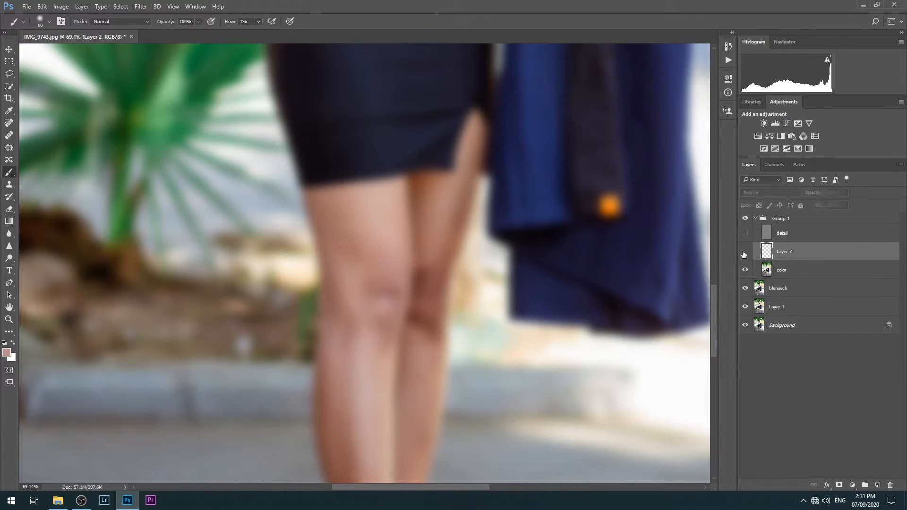
{"action": "left_click", "coordinate": [744, 253]}
{"action": "left_click_drag", "start_coordinate": [442, 331], "coordinate": [457, 328]}
Even out the skin tones on the shins, ankles and front foot with the low-flow Brush
{"action": "scroll", "coordinate": [457, 328], "scroll_direction": "down", "scroll_amount": 3}
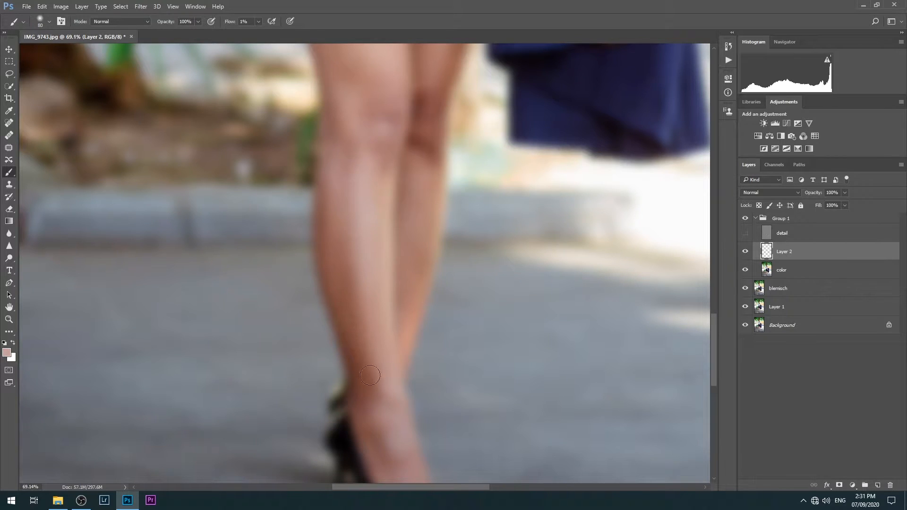
{"action": "scroll", "coordinate": [340, 274], "scroll_direction": "down", "scroll_amount": 2}
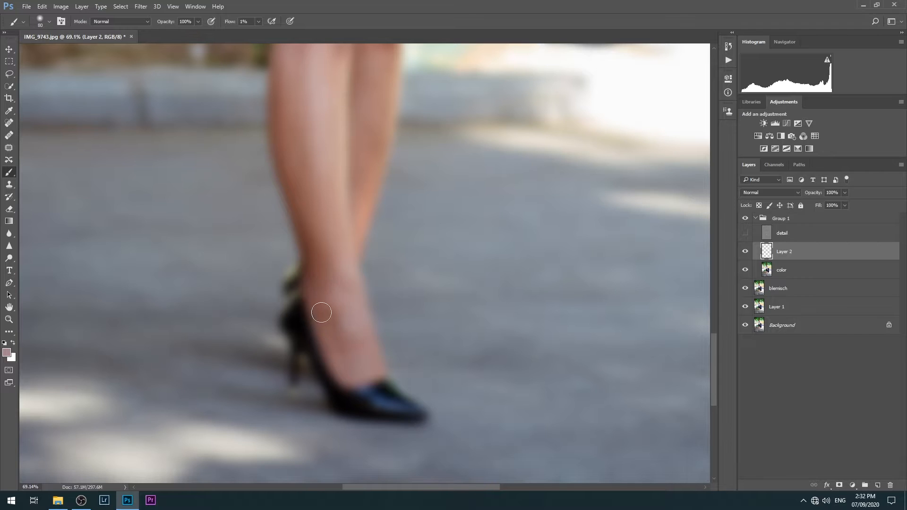
{"action": "scroll", "coordinate": [336, 336], "scroll_direction": "up", "scroll_amount": 3}
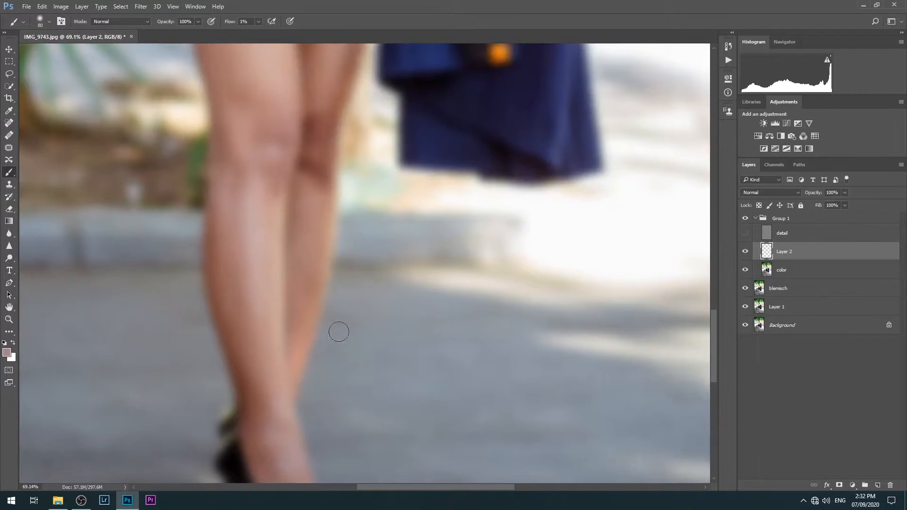
{"action": "scroll", "coordinate": [288, 283], "scroll_direction": "up", "scroll_amount": 2}
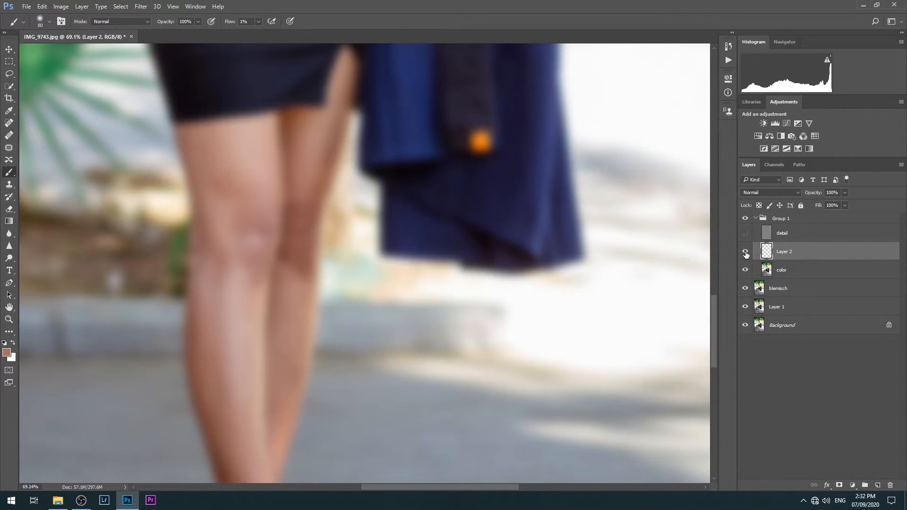
Show the detail layer again and compare the portrait with and without the painted skin-tone layer
{"action": "scroll", "coordinate": [283, 295], "scroll_direction": "down", "scroll_amount": 6}
{"action": "left_click", "coordinate": [745, 233]}
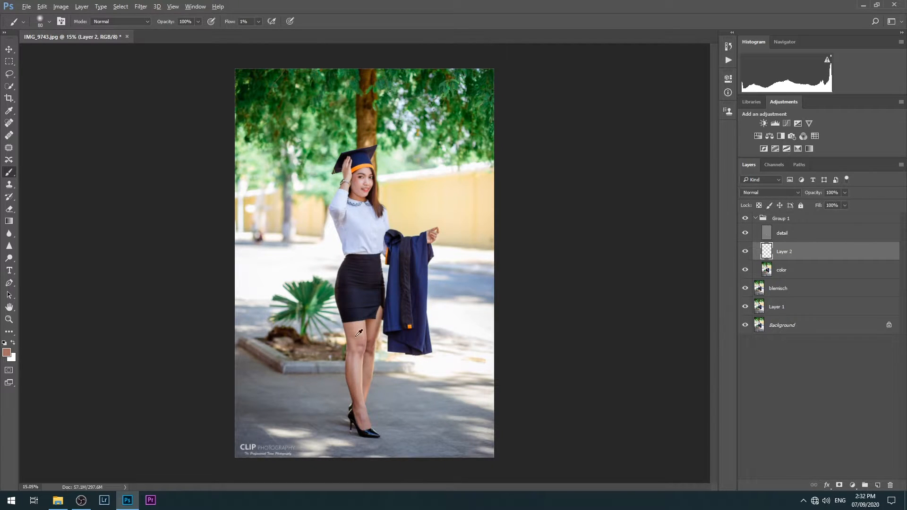
{"action": "scroll", "coordinate": [359, 333], "scroll_direction": "up", "scroll_amount": 3}
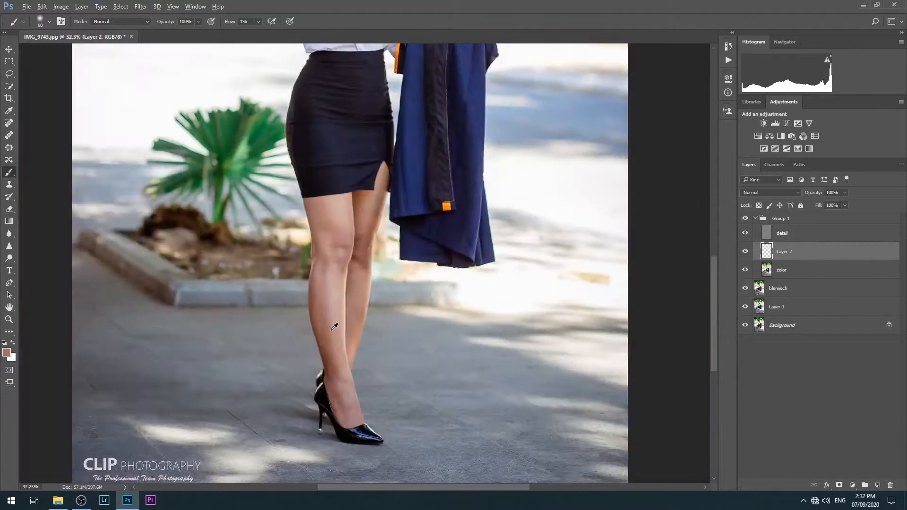
{"action": "scroll", "coordinate": [333, 327], "scroll_direction": "down", "scroll_amount": 3}
{"action": "scroll", "coordinate": [351, 184], "scroll_direction": "up", "scroll_amount": 5}
{"action": "left_click", "coordinate": [745, 251]}
{"action": "left_click", "coordinate": [745, 251]}
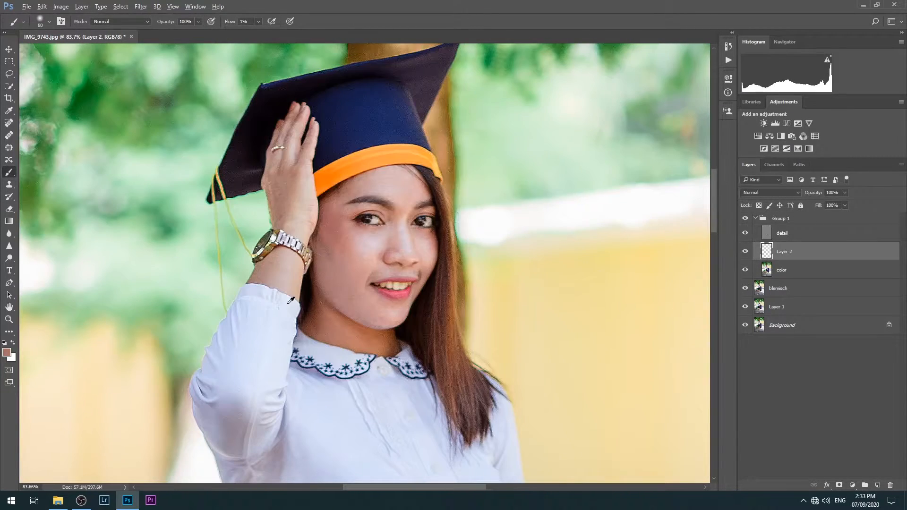
{"action": "scroll", "coordinate": [348, 286], "scroll_direction": "down", "scroll_amount": 3}
Collapse the group, stamp all visible layers into a new top layer and name it highpass
{"action": "left_click", "coordinate": [757, 219]}
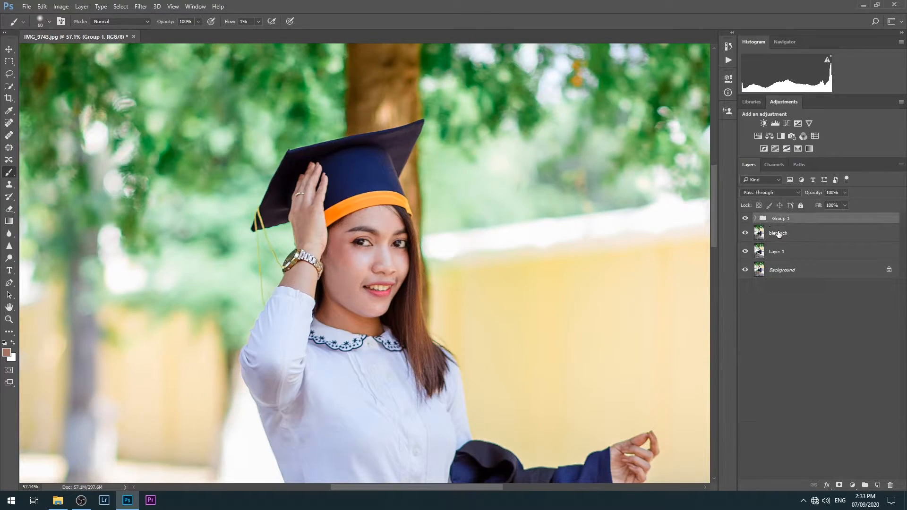
{"action": "key", "text": "ctrl+shift+alt+e"}
{"action": "double_click", "coordinate": [780, 222]}
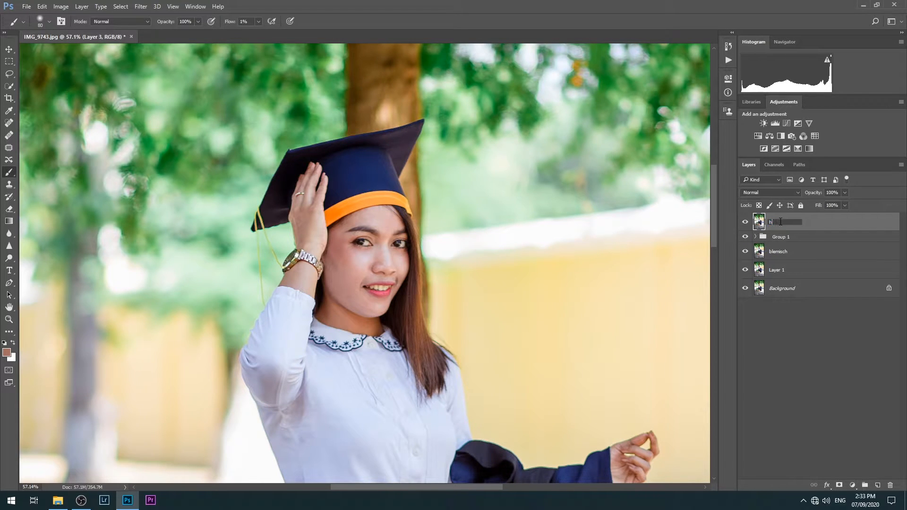
{"action": "key", "text": "Return"}
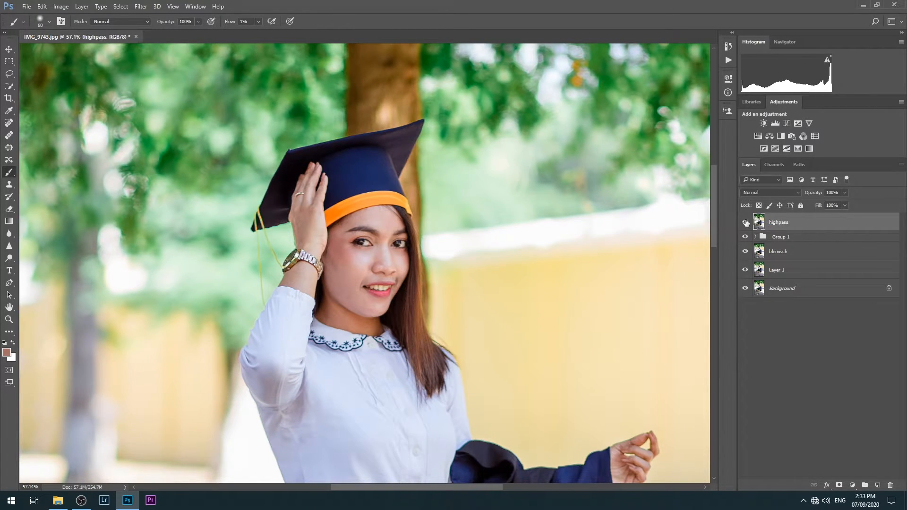
Invert the highpass layer's colors and set its blend mode to Vivid Light
{"action": "key", "text": "ctrl+i"}
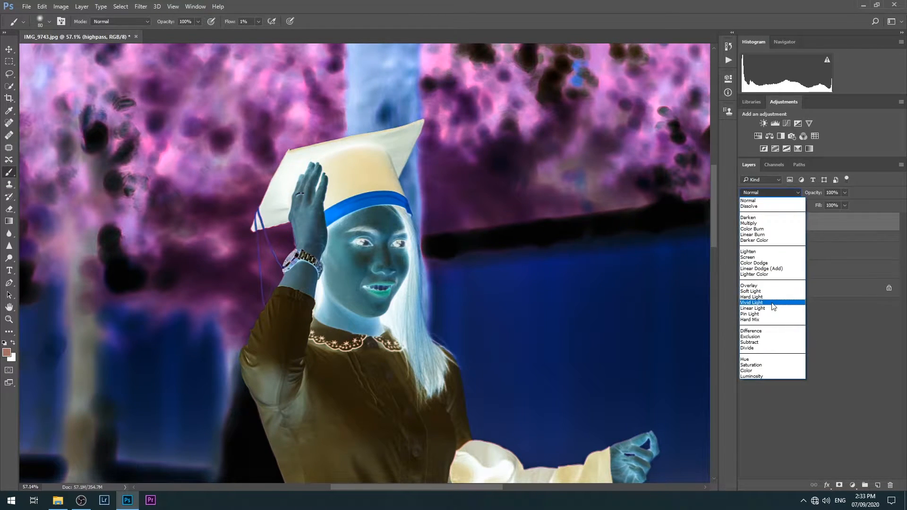
{"action": "left_click", "coordinate": [751, 302]}
Apply the High Pass filter to the inverted highpass layer
{"action": "left_click", "coordinate": [141, 6]}
{"action": "mouse_move", "coordinate": [199, 191]}
{"action": "left_click", "coordinate": [287, 200]}
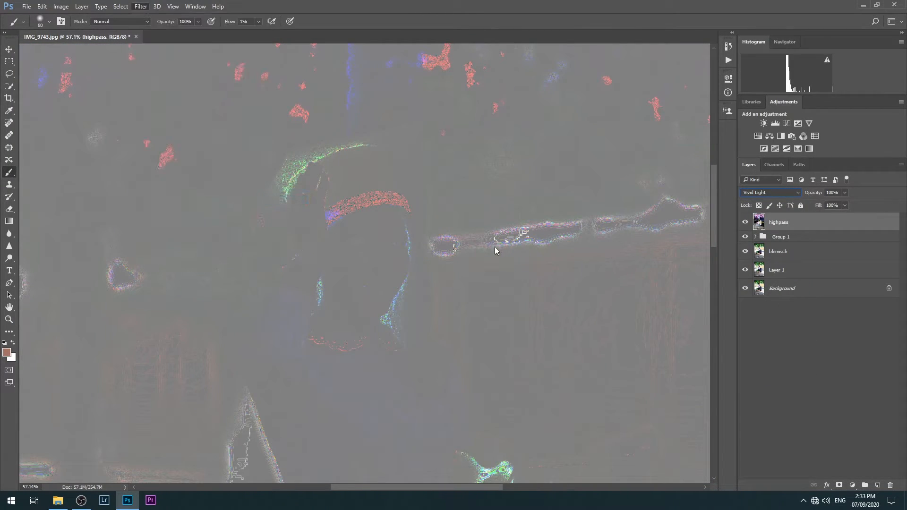
{"action": "left_click", "coordinate": [506, 133]}
Apply a Gaussian Blur with a 4-pixel radius to the highpass layer
{"action": "left_click", "coordinate": [140, 6]}
{"action": "mouse_move", "coordinate": [189, 110]}
{"action": "left_click", "coordinate": [290, 145]}
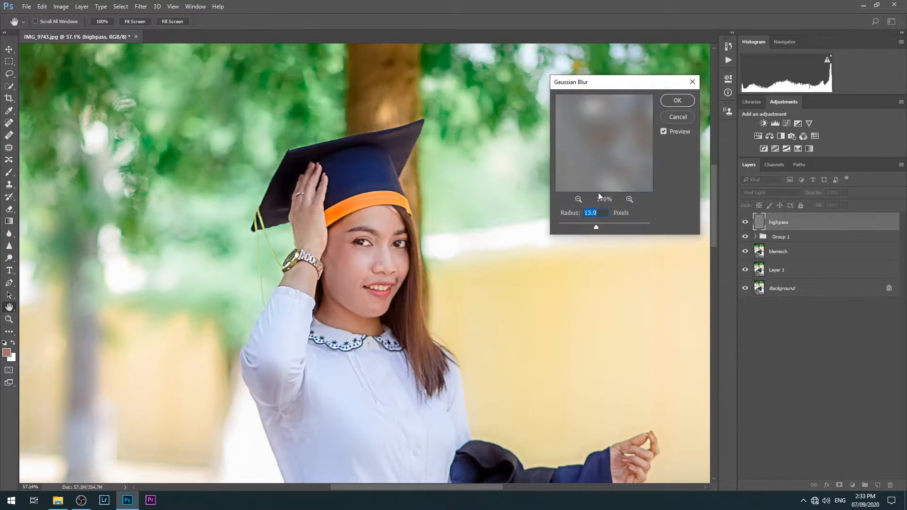
{"action": "type", "text": "4"}
{"action": "mouse_move", "coordinate": [576, 228]}
{"action": "left_mouse_down"}
{"action": "mouse_move", "coordinate": [592, 227]}
{"action": "mouse_move", "coordinate": [575, 213]}
{"action": "left_mouse_up"}
{"action": "type", "text": "4"}
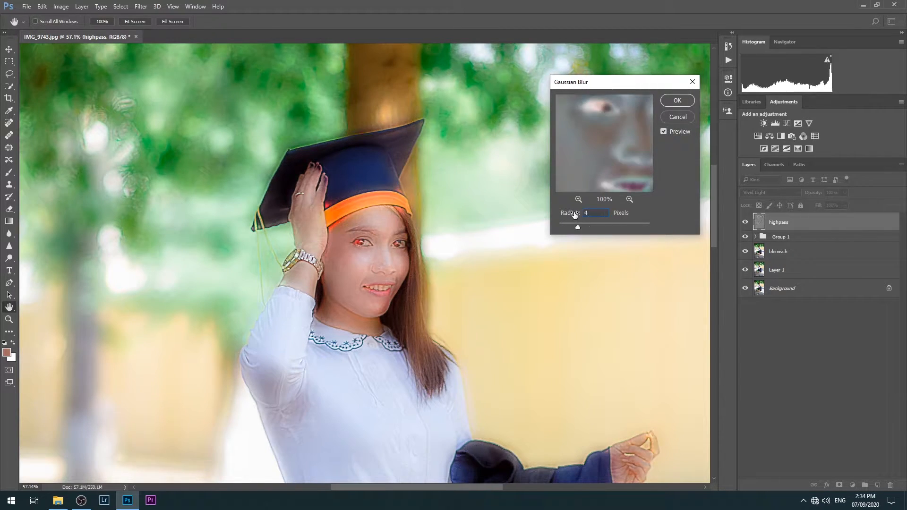
{"action": "key", "text": "Return"}
Add a black mask to the highpass layer and set the Brush flow to 100%
{"action": "key", "text": "b"}
{"action": "scroll", "coordinate": [439, 289], "scroll_direction": "down", "scroll_amount": 4}
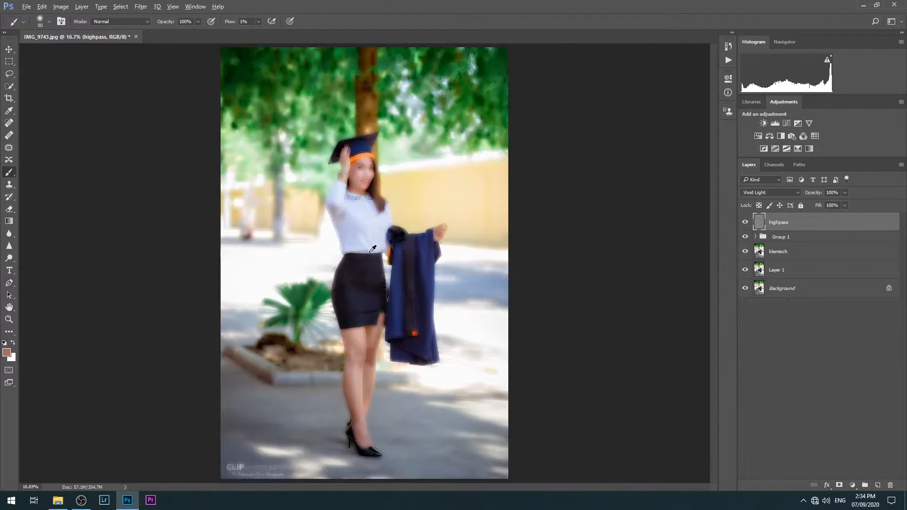
{"action": "left_click", "coordinate": [838, 485], "text": "alt"}
{"action": "scroll", "coordinate": [353, 169], "scroll_direction": "up", "scroll_amount": 5}
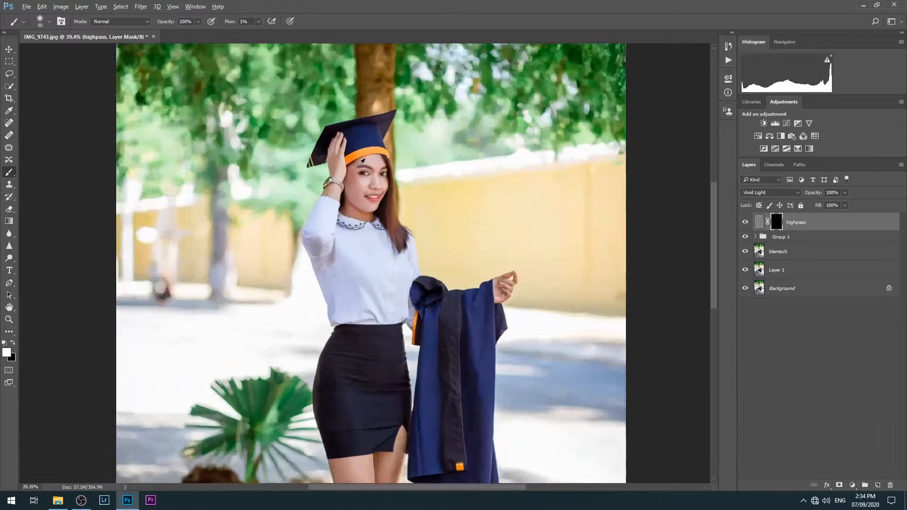
{"action": "left_click", "coordinate": [258, 21]}
{"action": "left_click_drag", "start_coordinate": [257, 33], "coordinate": [301, 33]}
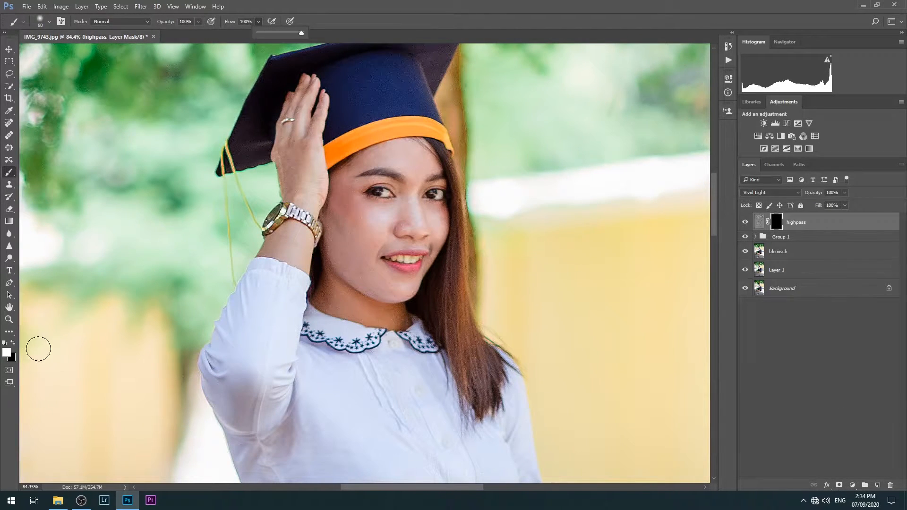
Paint white on the highpass layer's mask over the forehead and between the eyebrows to reveal the skin smoothing
{"action": "left_click", "coordinate": [13, 346]}
{"action": "scroll", "coordinate": [383, 199], "scroll_direction": "up", "scroll_amount": 5}
{"action": "scroll", "coordinate": [382, 198], "scroll_direction": "down", "scroll_amount": 1}
{"action": "left_click_drag", "start_coordinate": [396, 142], "coordinate": [350, 215]}
{"action": "key", "text": "bracketleft"}
{"action": "key", "text": "bracketleft"}
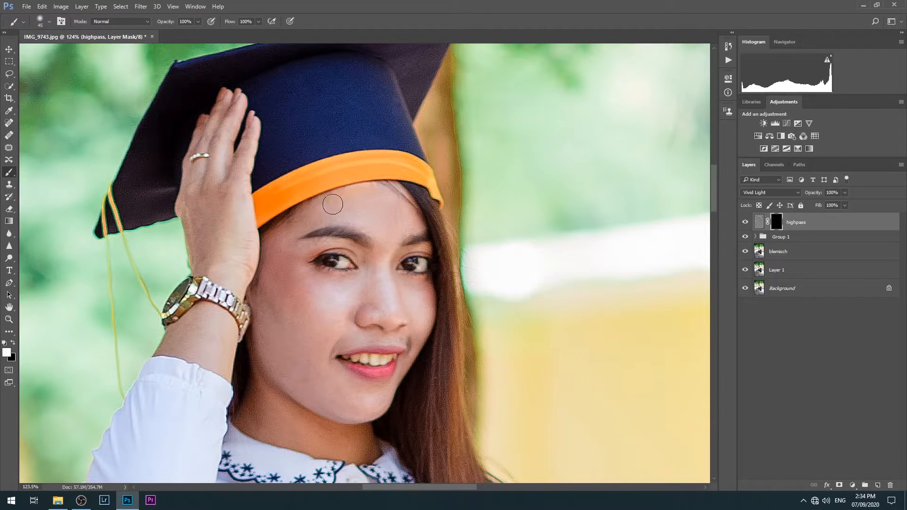
{"action": "left_click_drag", "start_coordinate": [387, 204], "coordinate": [404, 223]}
{"action": "key", "text": "bracketleft"}
{"action": "key", "text": "bracketleft"}
{"action": "key", "text": "bracketleft"}
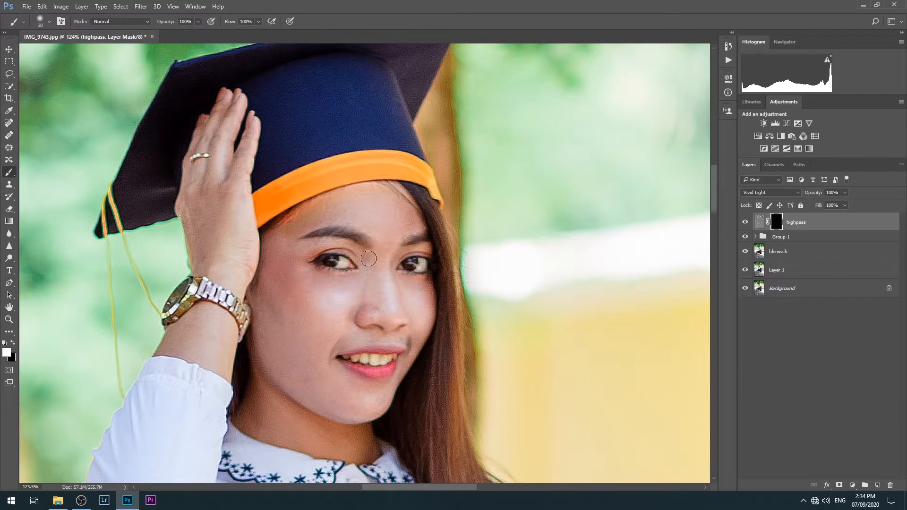
Reveal the skin smoothing on the cheeks, chin, nose and upper lip by painting white on the highpass mask
{"action": "key", "text": "bracketright"}
{"action": "key", "text": "bracketright"}
{"action": "key", "text": "bracketright"}
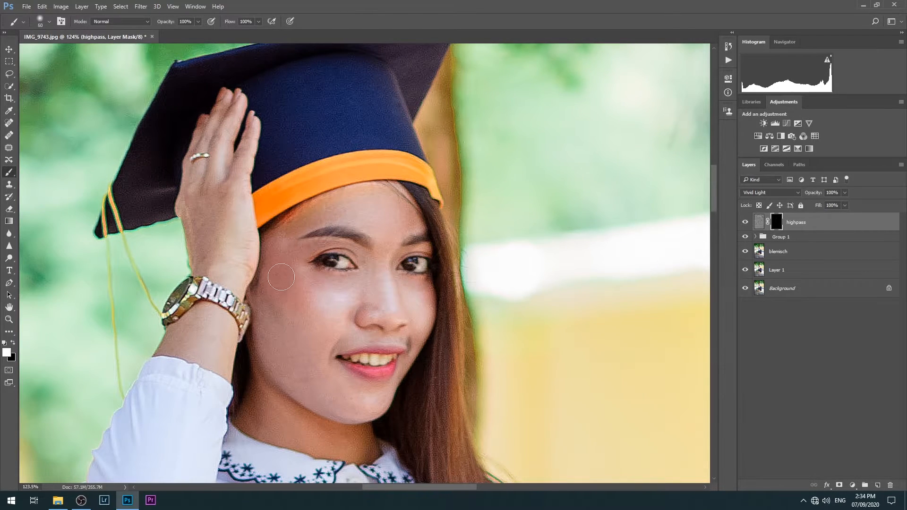
{"action": "mouse_move", "coordinate": [321, 299]}
{"action": "left_mouse_down"}
{"action": "mouse_move", "coordinate": [333, 336]}
{"action": "mouse_move", "coordinate": [294, 304]}
{"action": "mouse_move", "coordinate": [271, 316]}
{"action": "mouse_move", "coordinate": [272, 347]}
{"action": "mouse_move", "coordinate": [323, 394]}
{"action": "left_mouse_up"}
{"action": "key", "text": "bracketleft"}
{"action": "key", "text": "x"}
{"action": "key", "text": "x"}
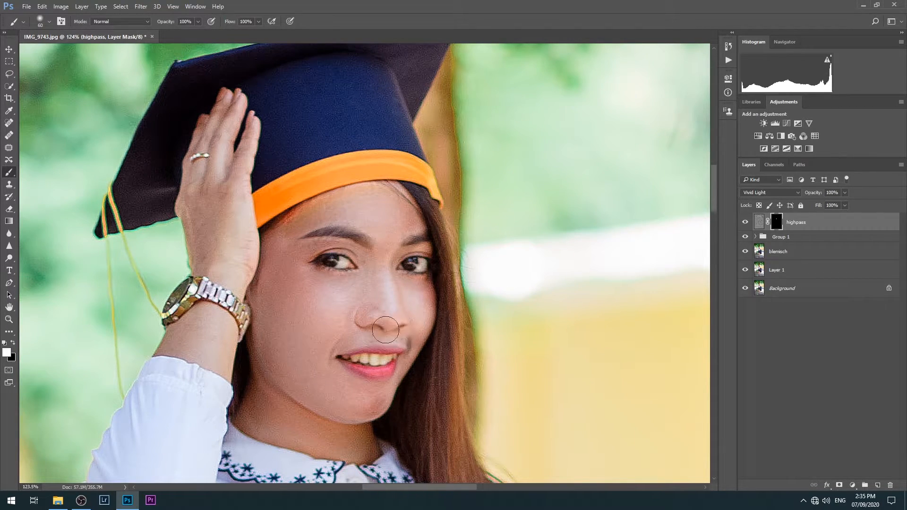
{"action": "key", "text": "bracketleft"}
{"action": "key", "text": "bracketleft"}
{"action": "key", "text": "bracketright"}
{"action": "key", "text": "bracketright"}
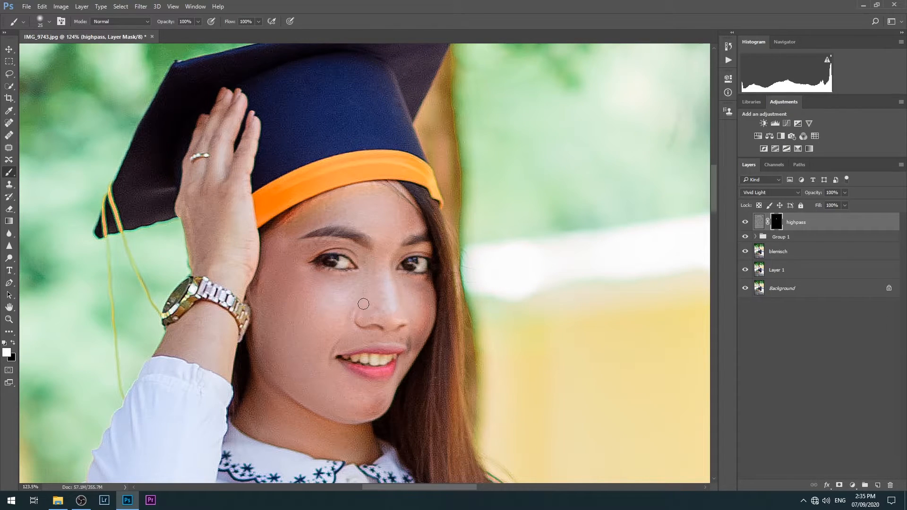
Paint white on the highpass mask over the raised hand and the skin around the wristwatch
{"action": "scroll", "coordinate": [332, 314], "scroll_direction": "down", "scroll_amount": 8}
{"action": "scroll", "coordinate": [361, 156], "scroll_direction": "up", "scroll_amount": 7}
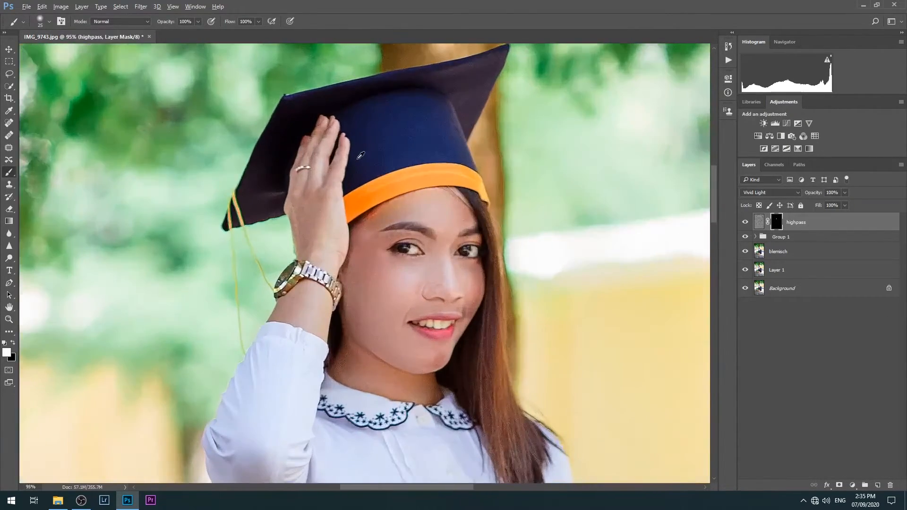
{"action": "scroll", "coordinate": [361, 156], "scroll_direction": "down", "scroll_amount": 6}
{"action": "scroll", "coordinate": [336, 135], "scroll_direction": "up", "scroll_amount": 5}
{"action": "mouse_move", "coordinate": [342, 120]}
{"action": "left_mouse_down"}
{"action": "mouse_move", "coordinate": [340, 80]}
{"action": "mouse_move", "coordinate": [354, 68]}
{"action": "mouse_move", "coordinate": [351, 110]}
{"action": "left_mouse_up"}
{"action": "mouse_move", "coordinate": [348, 145]}
{"action": "left_mouse_down"}
{"action": "mouse_move", "coordinate": [337, 157]}
{"action": "mouse_move", "coordinate": [329, 133]}
{"action": "left_mouse_up"}
{"action": "mouse_move", "coordinate": [336, 167]}
{"action": "left_mouse_down"}
{"action": "mouse_move", "coordinate": [344, 142]}
{"action": "mouse_move", "coordinate": [331, 169]}
{"action": "left_mouse_up"}
{"action": "scroll", "coordinate": [346, 159], "scroll_direction": "down", "scroll_amount": 1}
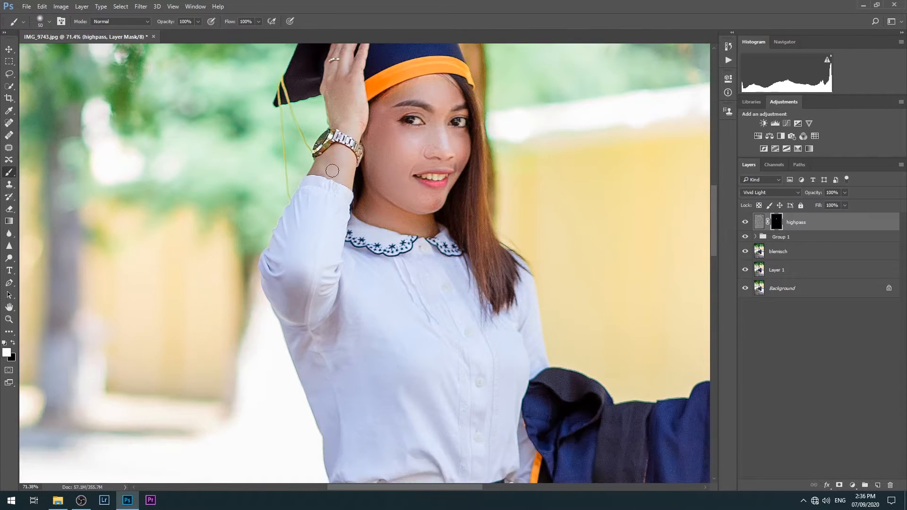
Paint white on the highpass mask over both thighs, knees and calves, using a brush size of about 150
{"action": "left_click_drag", "start_coordinate": [384, 373], "coordinate": [308, 168]}
{"action": "left_click_drag", "start_coordinate": [330, 378], "coordinate": [227, 177]}
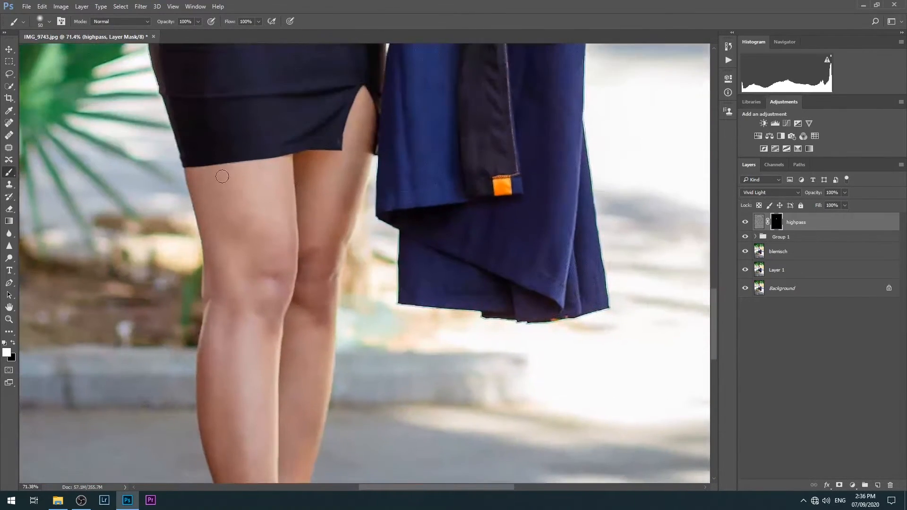
{"action": "scroll", "coordinate": [226, 184], "scroll_direction": "down", "scroll_amount": 2}
{"action": "key", "text": "bracketleft"}
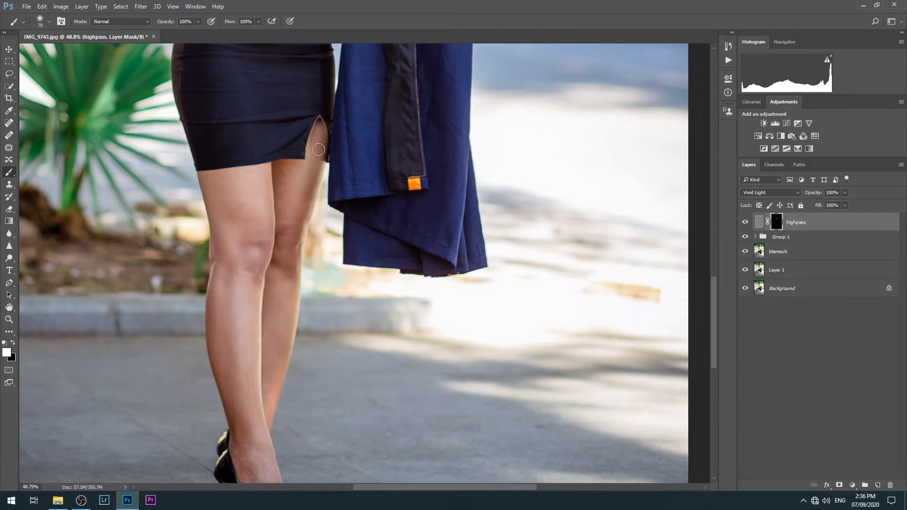
{"action": "key", "text": "bracketright"}
{"action": "key", "text": "bracketright"}
{"action": "key", "text": "bracketright"}
{"action": "key", "text": "bracketright"}
{"action": "key", "text": "bracketright"}
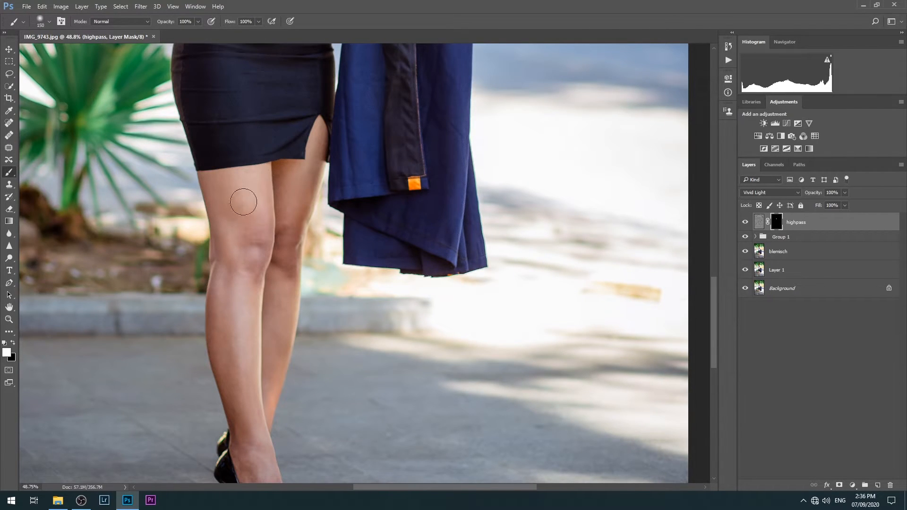
{"action": "mouse_move", "coordinate": [235, 306]}
{"action": "left_mouse_down"}
{"action": "mouse_move", "coordinate": [228, 368]}
{"action": "mouse_move", "coordinate": [249, 423]}
{"action": "left_mouse_up"}
{"action": "left_click_drag", "start_coordinate": [298, 173], "coordinate": [286, 297]}
Extend the white painting on the highpass mask to the ankles and the visible foot with a smaller brush
{"action": "key", "text": "bracketleft"}
{"action": "scroll", "coordinate": [235, 281], "scroll_direction": "down", "scroll_amount": 3}
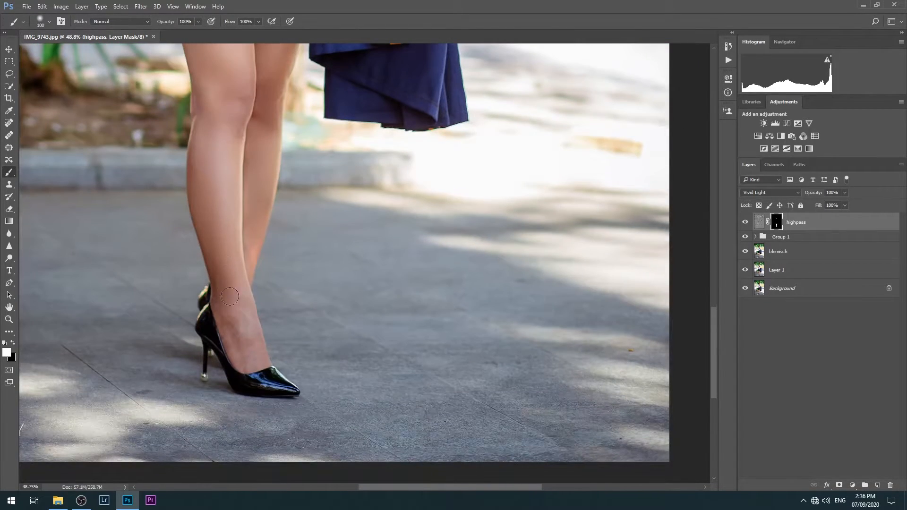
{"action": "key", "text": "bracketleft"}
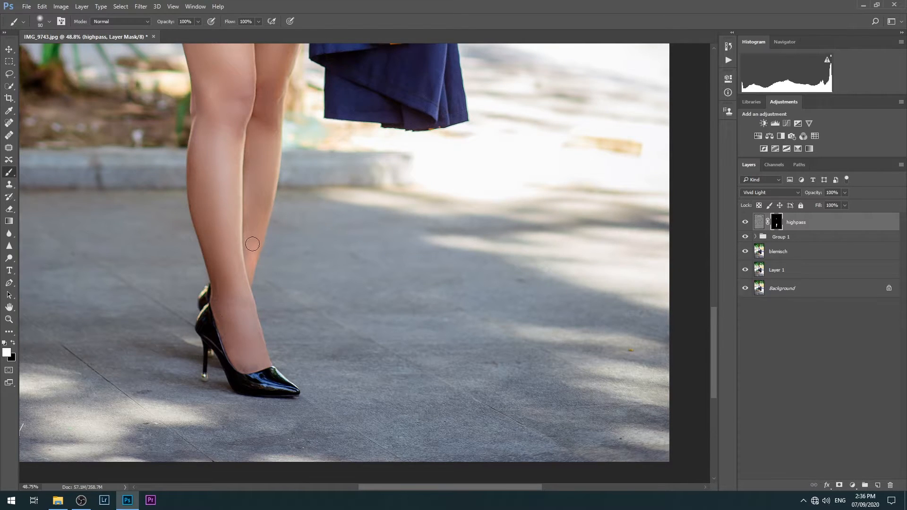
Lower the highpass layer's opacity to 57% and check the smoothing on the whole portrait
{"action": "scroll", "coordinate": [210, 227], "scroll_direction": "down", "scroll_amount": 12}
{"action": "scroll", "coordinate": [307, 279], "scroll_direction": "up", "scroll_amount": 8}
{"action": "scroll", "coordinate": [374, 307], "scroll_direction": "down", "scroll_amount": 8}
{"action": "scroll", "coordinate": [352, 156], "scroll_direction": "up", "scroll_amount": 8}
{"action": "left_click_drag", "start_coordinate": [847, 202], "coordinate": [826, 209]}
{"action": "scroll", "coordinate": [385, 283], "scroll_direction": "down", "scroll_amount": 3}
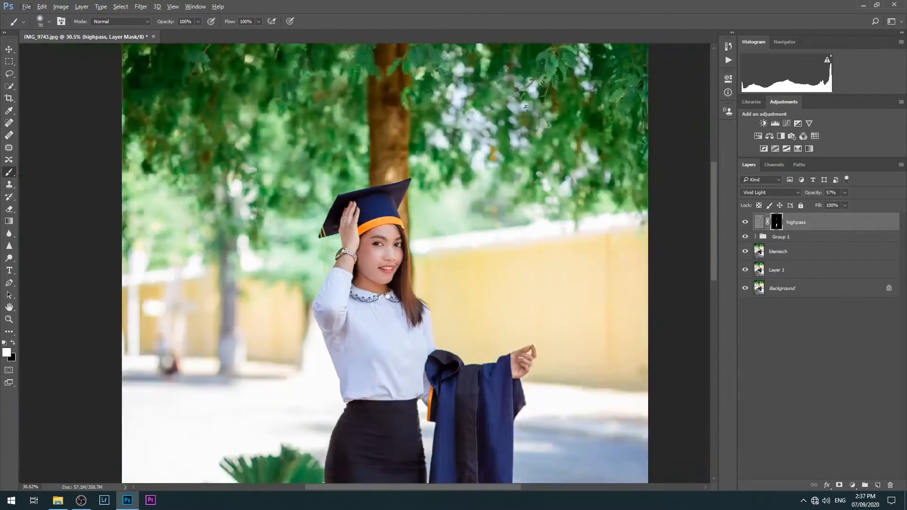
{"action": "scroll", "coordinate": [385, 283], "scroll_direction": "down", "scroll_amount": 5}
{"action": "scroll", "coordinate": [531, 203], "scroll_direction": "down", "scroll_amount": 3}
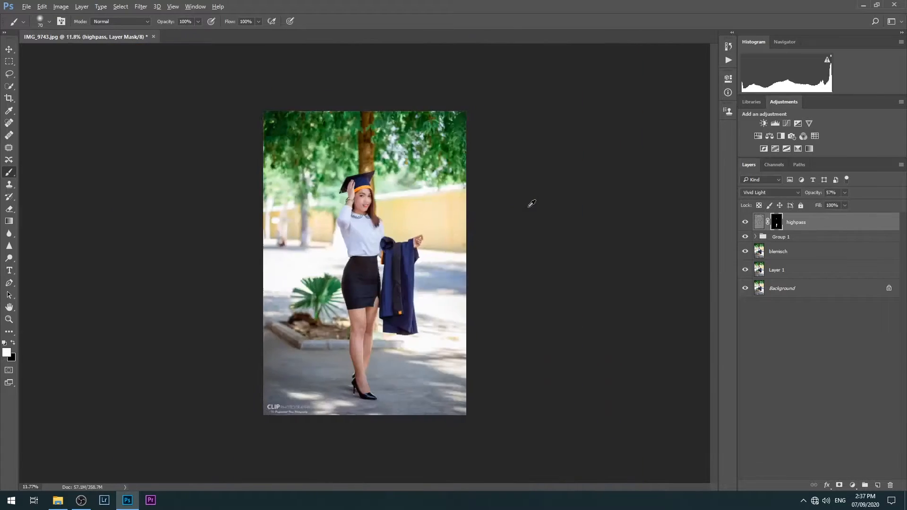
Stamp all visible layers into a new top layer and name it colorpop
{"action": "key", "text": "ctrl+shift+alt+e"}
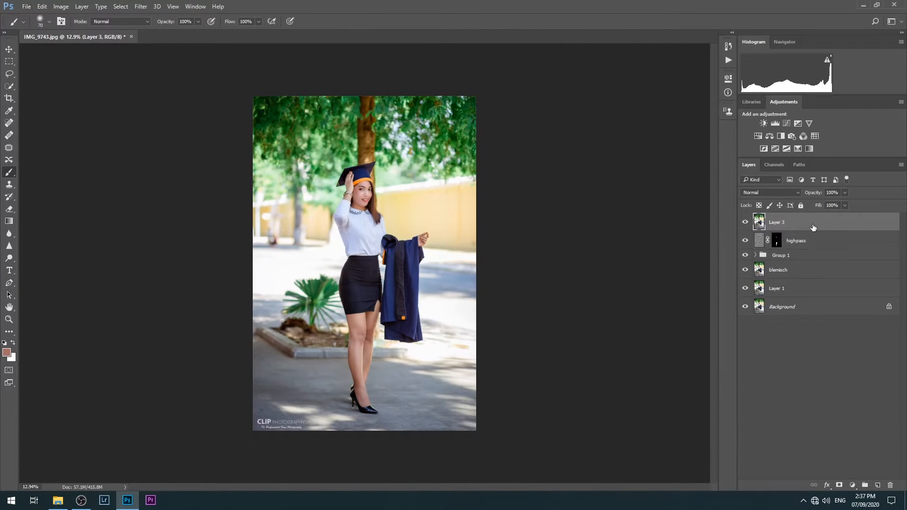
{"action": "double_click", "coordinate": [779, 222]}
{"action": "key", "text": "Return"}
Warm the colorpop layer's temperature slightly in the Camera Raw Filter and hide the layer with a black mask
{"action": "key", "text": "ctrl+shift+a"}
{"action": "left_click_drag", "start_coordinate": [835, 167], "coordinate": [840, 167]}
{"action": "left_click", "coordinate": [877, 496]}
{"action": "left_click", "coordinate": [839, 484]}
{"action": "key", "text": "ctrl+i"}
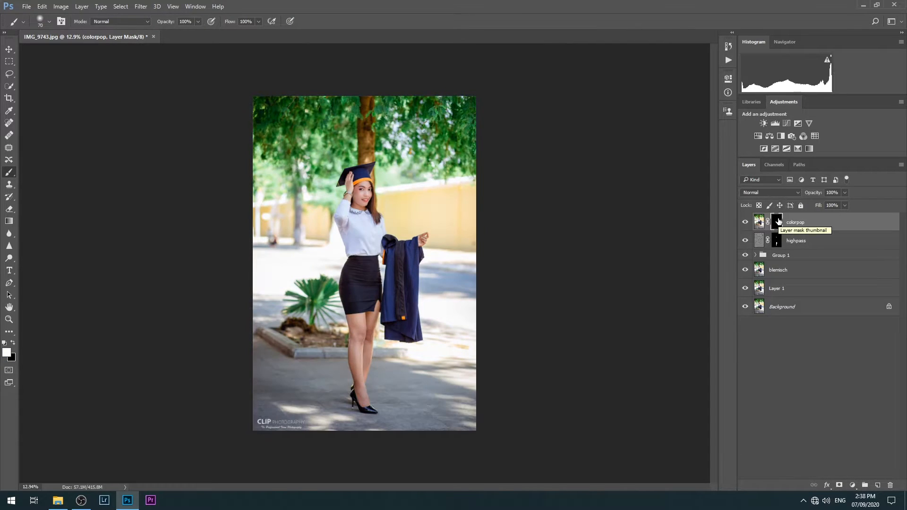
Paint white on the colorpop mask over the woman's face and blouse with a large soft brush
{"action": "scroll", "coordinate": [357, 189], "scroll_direction": "up", "scroll_amount": 2}
{"action": "scroll", "coordinate": [356, 189], "scroll_direction": "up", "scroll_amount": 1}
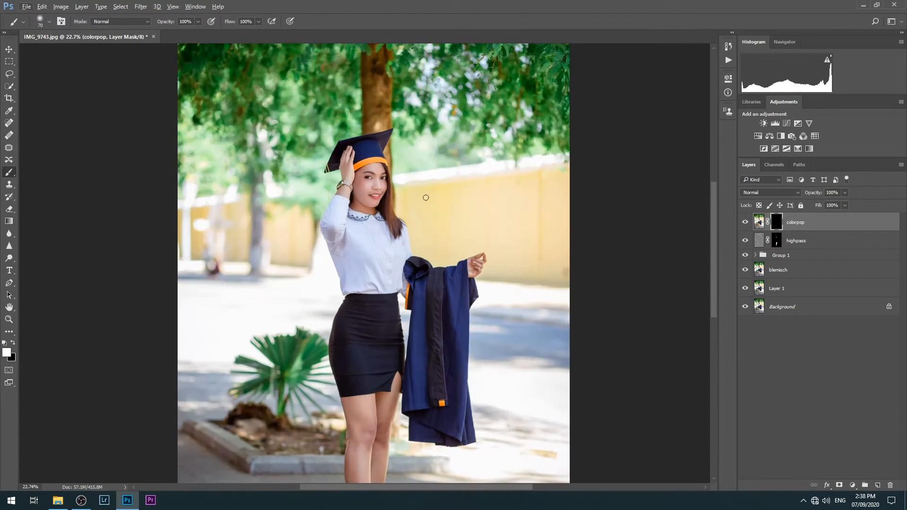
{"action": "key", "text": "]"}
{"action": "key", "text": "]"}
{"action": "key", "text": "]"}
{"action": "key", "text": "]"}
{"action": "key", "text": "]"}
{"action": "key", "text": "]"}
{"action": "key", "text": "]"}
{"action": "mouse_move", "coordinate": [356, 186]}
{"action": "left_mouse_down"}
{"action": "mouse_move", "coordinate": [373, 186]}
{"action": "mouse_move", "coordinate": [368, 148]}
{"action": "mouse_move", "coordinate": [362, 271]}
{"action": "mouse_move", "coordinate": [359, 253]}
{"action": "left_mouse_up"}
Reveal the colorpop layer over the graduation gown by painting white on its mask with a brush size of 400
{"action": "key", "text": "["}
{"action": "key", "text": "["}
{"action": "key", "text": "["}
{"action": "key", "text": "]"}
{"action": "key", "text": "]"}
{"action": "key", "text": "]"}
{"action": "key", "text": "]"}
{"action": "key", "text": "]"}
{"action": "mouse_move", "coordinate": [428, 294]}
{"action": "left_mouse_down"}
{"action": "mouse_move", "coordinate": [449, 351]}
{"action": "mouse_move", "coordinate": [438, 355]}
{"action": "left_mouse_up"}
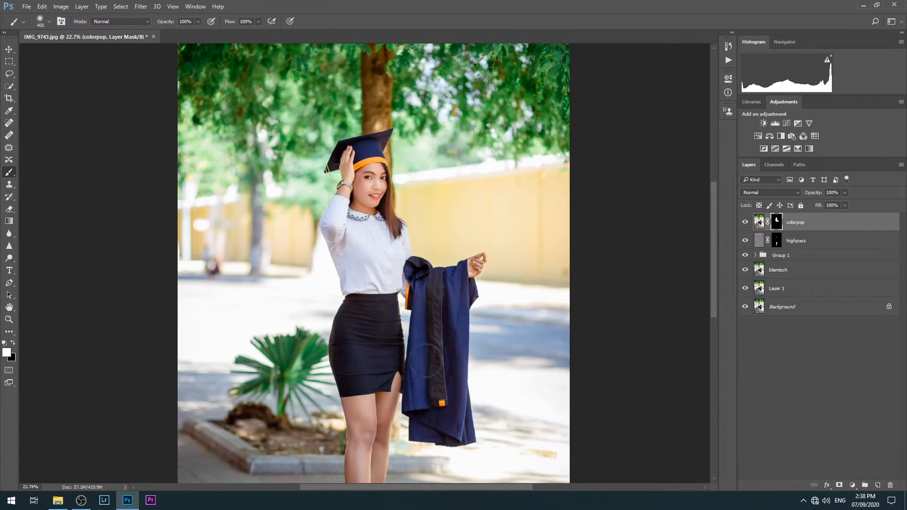
Continue painting white on the colorpop mask over the skirt, legs and shoes, reducing the brush for narrower areas
{"action": "mouse_move", "coordinate": [363, 312]}
{"action": "left_mouse_down"}
{"action": "mouse_move", "coordinate": [383, 389]}
{"action": "mouse_move", "coordinate": [369, 412]}
{"action": "left_mouse_up"}
{"action": "mouse_move", "coordinate": [370, 411]}
{"action": "left_mouse_down"}
{"action": "mouse_move", "coordinate": [345, 235]}
{"action": "mouse_move", "coordinate": [339, 340]}
{"action": "left_mouse_up"}
{"action": "key", "text": "["}
{"action": "key", "text": "["}
{"action": "key", "text": "["}
{"action": "key", "text": "["}
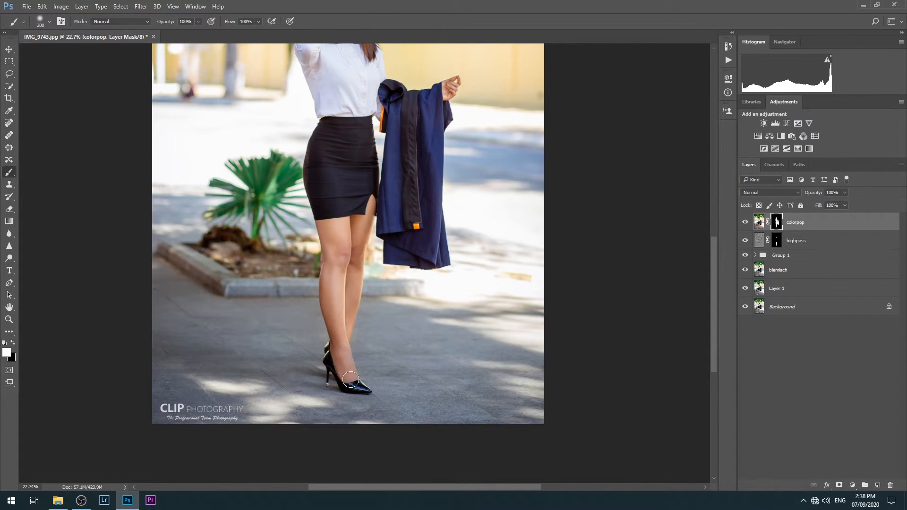
{"action": "key", "text": "bracketleft"}
Set the colorpop layer's opacity to 63% and target the layer's image instead of its mask
{"action": "key", "text": "ctrl+0"}
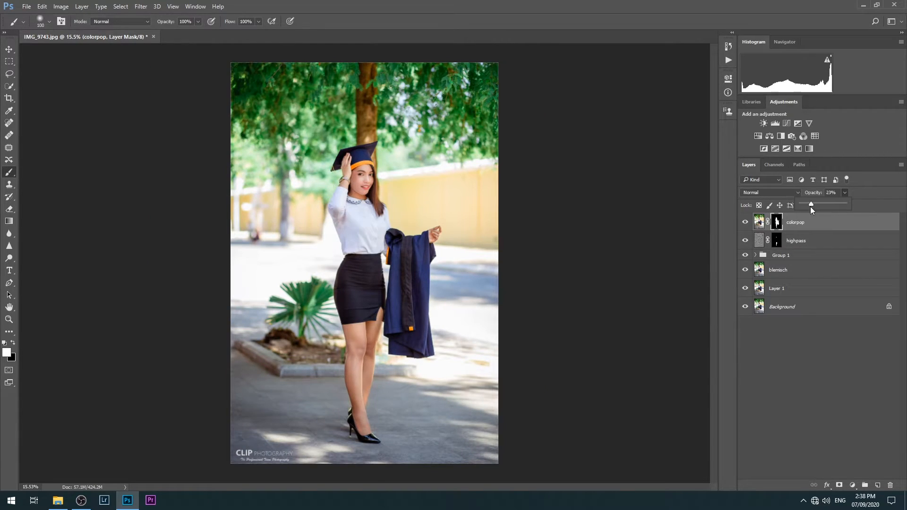
{"action": "left_click", "coordinate": [757, 223]}
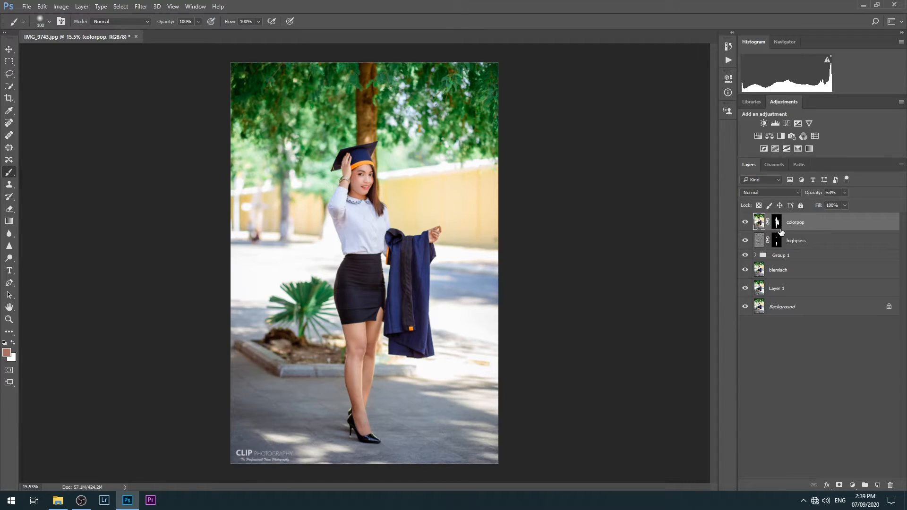
Stamp all visible layers into another top layer and name it backgroup pop
{"action": "key", "text": "ctrl+shift+alt+e"}
{"action": "double_click", "coordinate": [795, 221]}
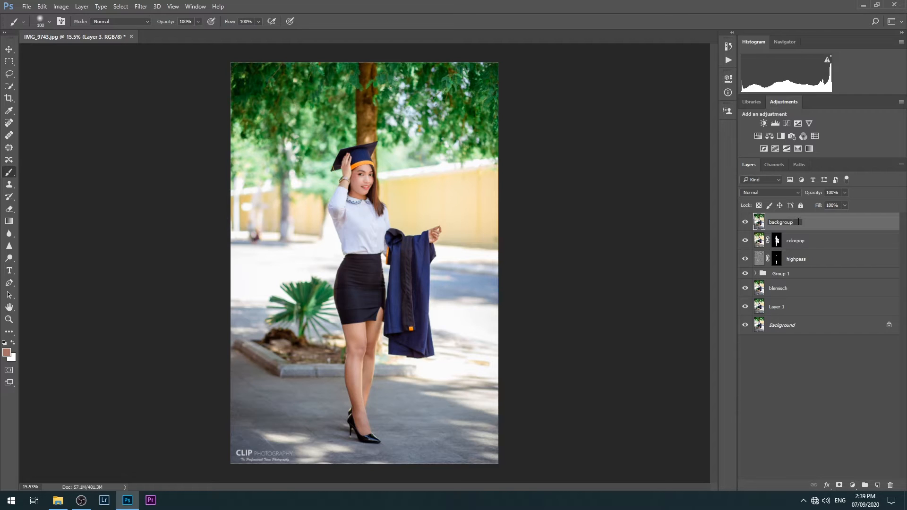
{"action": "key", "text": "Return"}
Cool the backgroup pop layer by setting Temperature to -11 in the Camera Raw Filter
{"action": "key", "text": "ctrl+shift+a"}
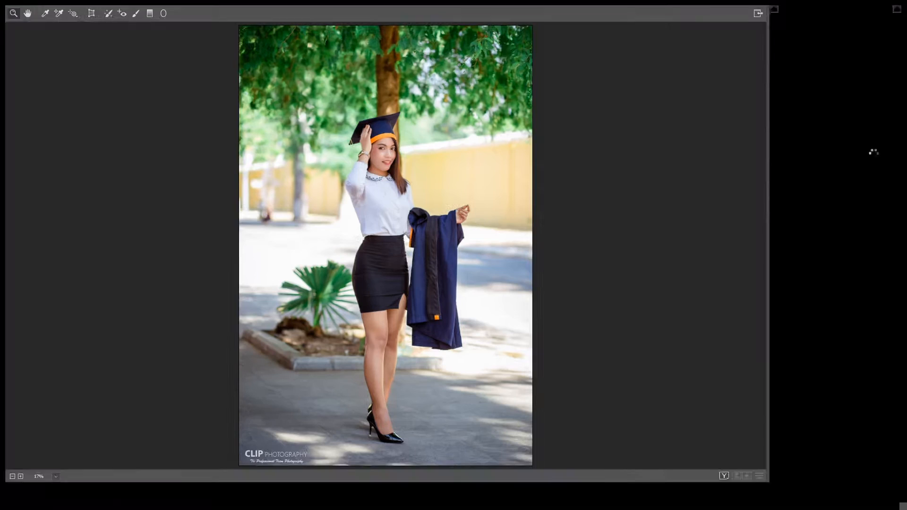
{"action": "left_click_drag", "start_coordinate": [835, 167], "coordinate": [829, 168]}
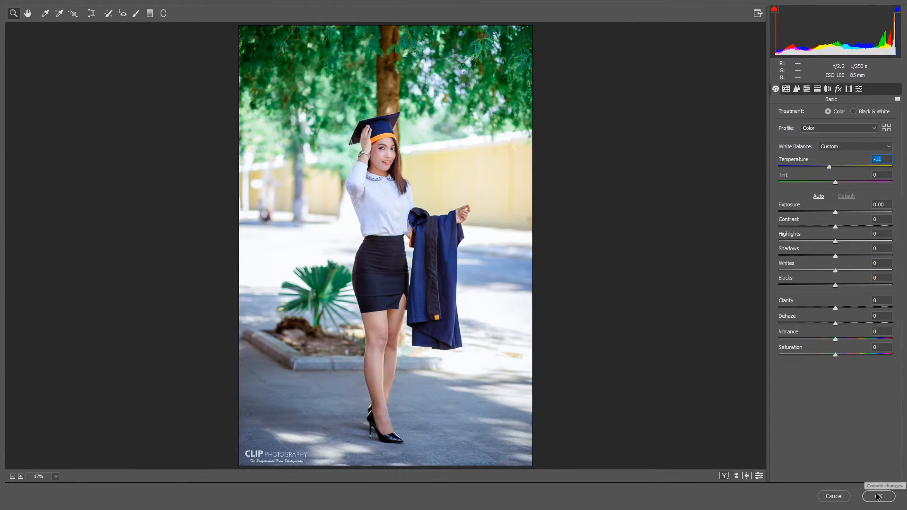
{"action": "left_click", "coordinate": [879, 496]}
Add a white mask to the backgroup pop layer and paint black over the woman and her gown
{"action": "left_click", "coordinate": [839, 486]}
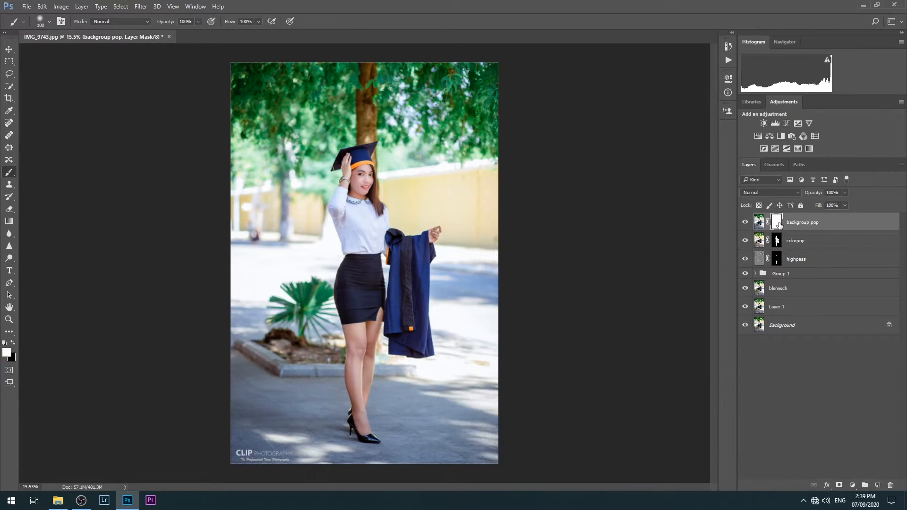
{"action": "left_click", "coordinate": [12, 342]}
{"action": "key", "text": "bracketright"}
{"action": "key", "text": "bracketright"}
{"action": "left_click", "coordinate": [358, 164]}
{"action": "mouse_move", "coordinate": [354, 251]}
{"action": "left_mouse_down"}
{"action": "mouse_move", "coordinate": [373, 258]}
{"action": "mouse_move", "coordinate": [352, 290]}
{"action": "mouse_move", "coordinate": [401, 248]}
{"action": "mouse_move", "coordinate": [406, 279]}
{"action": "left_mouse_up"}
{"action": "key", "text": "bracketright"}
{"action": "scroll", "coordinate": [352, 295], "scroll_direction": "down", "scroll_amount": 2}
{"action": "scroll", "coordinate": [352, 295], "scroll_direction": "up", "scroll_amount": 2}
Refine the backgroup pop layer's image in the Camera Raw Filter with lower Whites, slightly higher Clarity and adjusted Exposure
{"action": "left_click", "coordinate": [758, 222]}
{"action": "double_click", "coordinate": [758, 222]}
{"action": "key", "text": "Escape"}
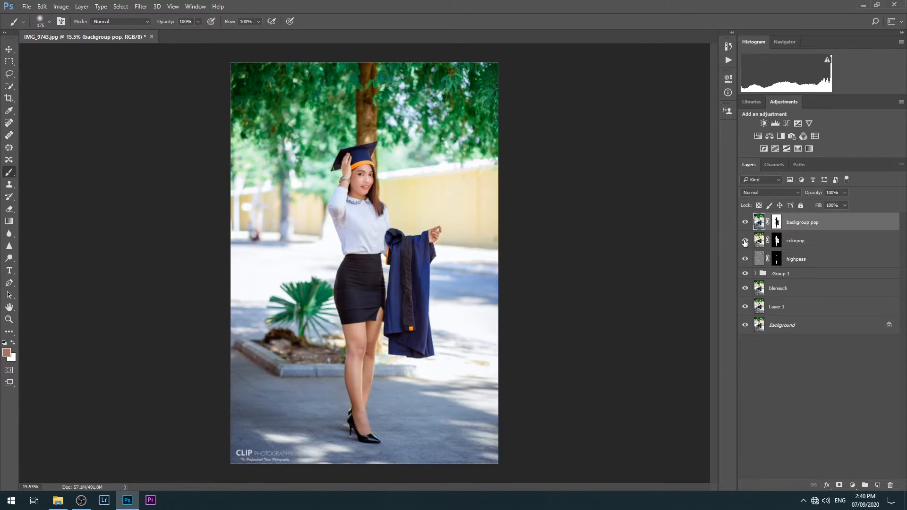
{"action": "scroll", "coordinate": [454, 262], "scroll_direction": "down", "scroll_amount": 1}
{"action": "scroll", "coordinate": [454, 261], "scroll_direction": "up", "scroll_amount": 4}
{"action": "scroll", "coordinate": [454, 261], "scroll_direction": "down", "scroll_amount": 4}
{"action": "scroll", "coordinate": [457, 261], "scroll_direction": "up", "scroll_amount": 1}
{"action": "key", "text": "ctrl+shift+a"}
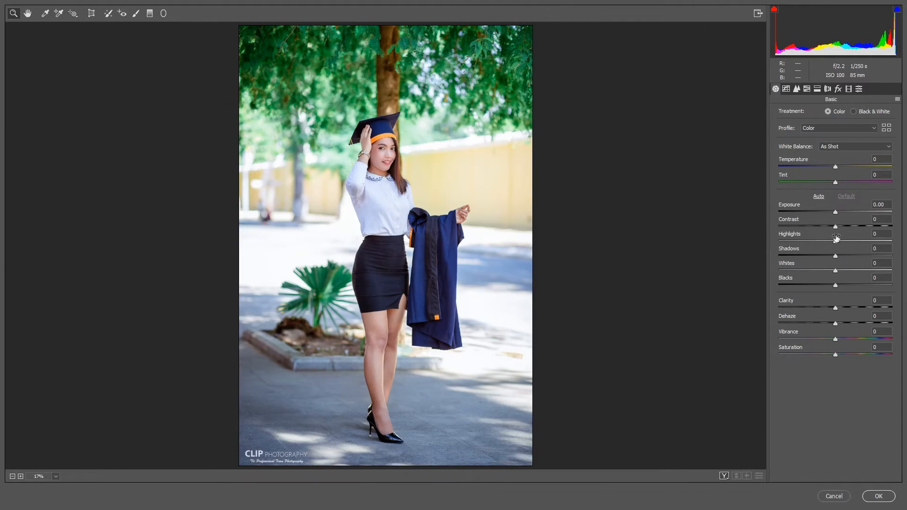
{"action": "left_click_drag", "start_coordinate": [835, 270], "coordinate": [814, 271]}
{"action": "left_click_drag", "start_coordinate": [835, 308], "coordinate": [843, 308]}
{"action": "left_click_drag", "start_coordinate": [834, 212], "coordinate": [837, 227]}
{"action": "left_click", "coordinate": [873, 492]}
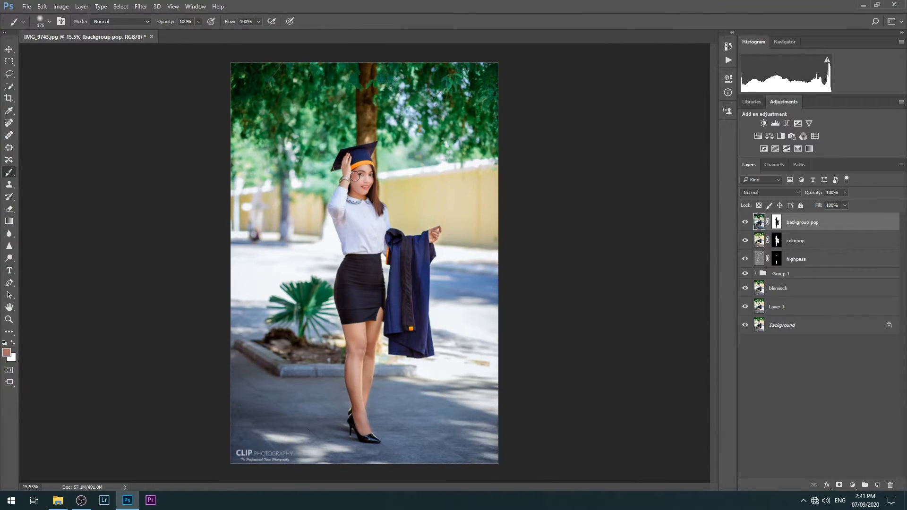
Touch up the backgroup pop mask by painting black over remaining parts of the woman down to her ankles
{"action": "left_click", "coordinate": [777, 227]}
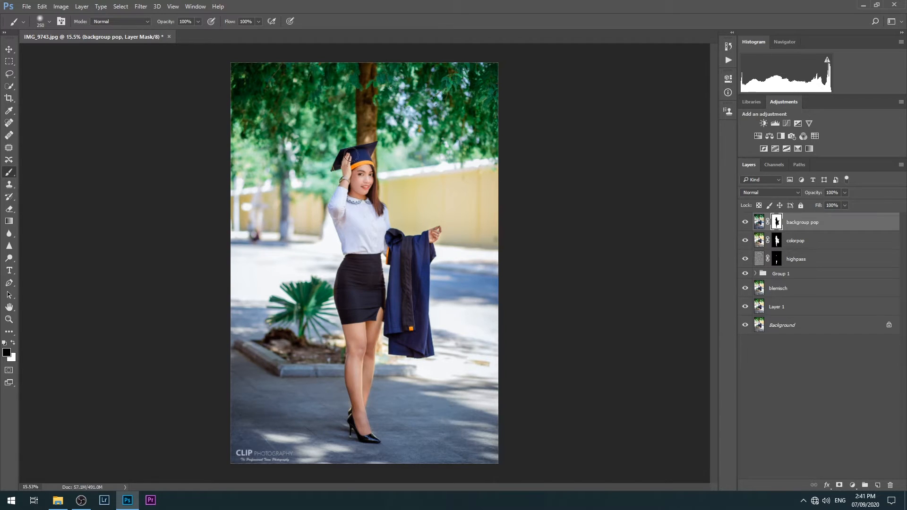
{"action": "key", "text": "bracketright"}
{"action": "key", "text": "bracketleft"}
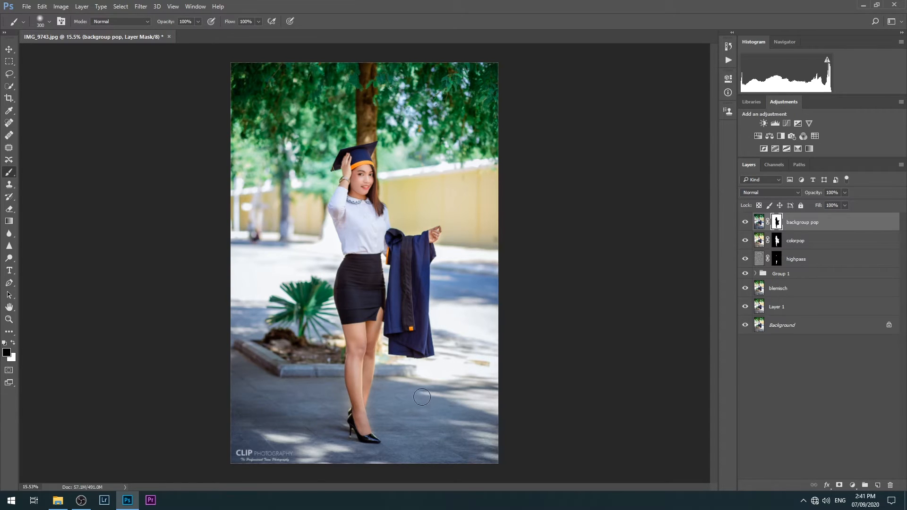
{"action": "key", "text": "bracketleft"}
{"action": "scroll", "coordinate": [361, 370], "scroll_direction": "up", "scroll_amount": 1}
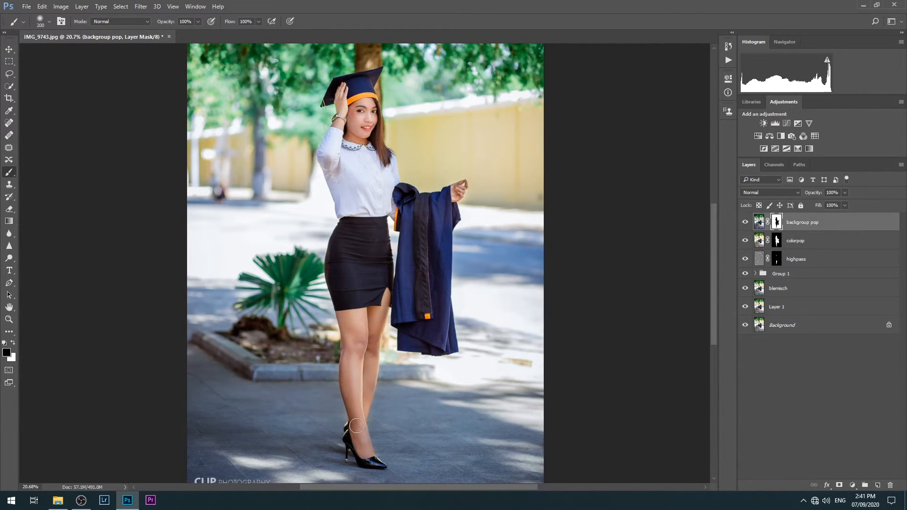
{"action": "key", "text": "bracketright"}
{"action": "key", "text": "bracketright"}
{"action": "key", "text": "bracketright"}
{"action": "key", "text": "bracketleft"}
{"action": "key", "text": "bracketleft"}
{"action": "scroll", "coordinate": [371, 79], "scroll_direction": "down", "scroll_amount": 3}
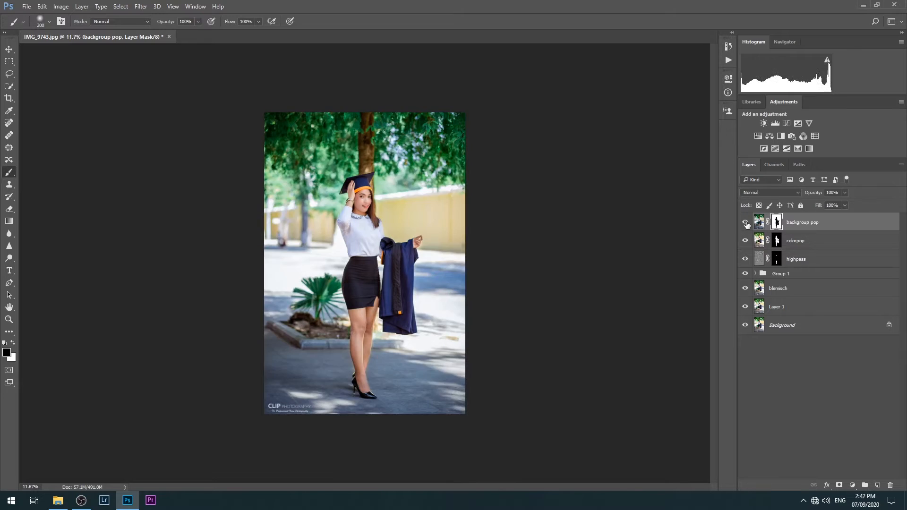
Touch up the backgroup pop mask with white beside the heels and stamp all visible layers into a new top layer
{"action": "scroll", "coordinate": [465, 298], "scroll_direction": "up", "scroll_amount": 2}
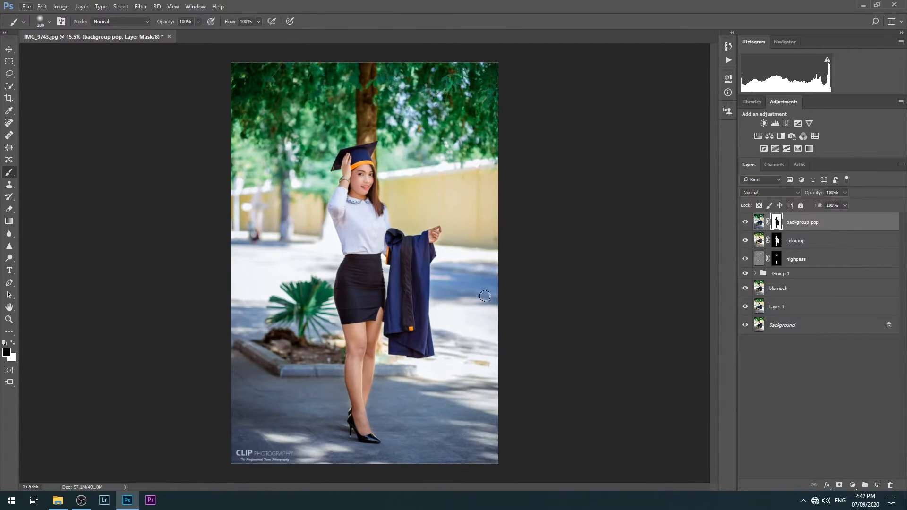
{"action": "scroll", "coordinate": [429, 364], "scroll_direction": "up", "scroll_amount": 3}
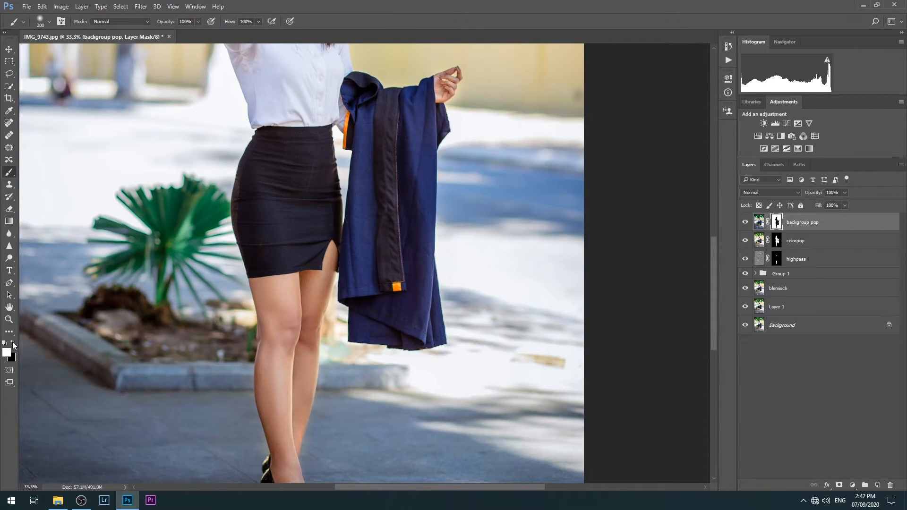
{"action": "left_click", "coordinate": [13, 344]}
{"action": "left_click_drag", "start_coordinate": [312, 441], "coordinate": [287, 350]}
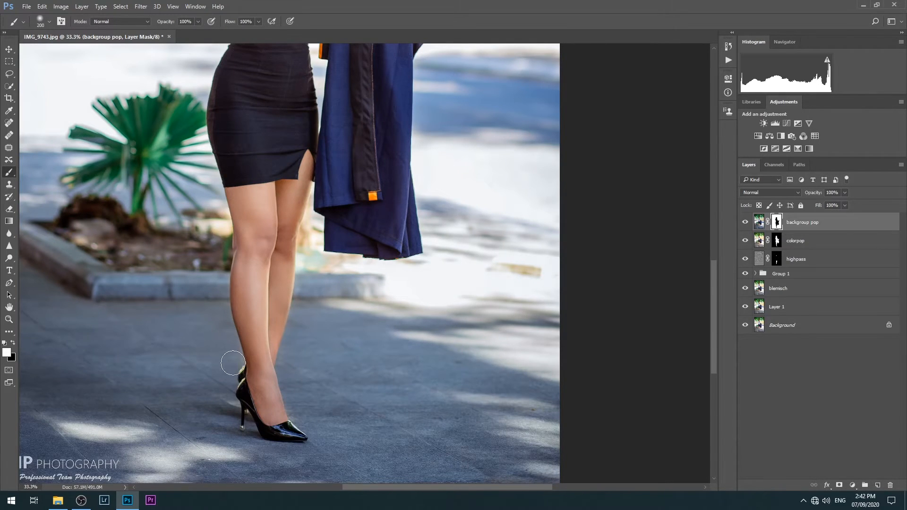
{"action": "scroll", "coordinate": [482, 363], "scroll_direction": "down", "scroll_amount": 4}
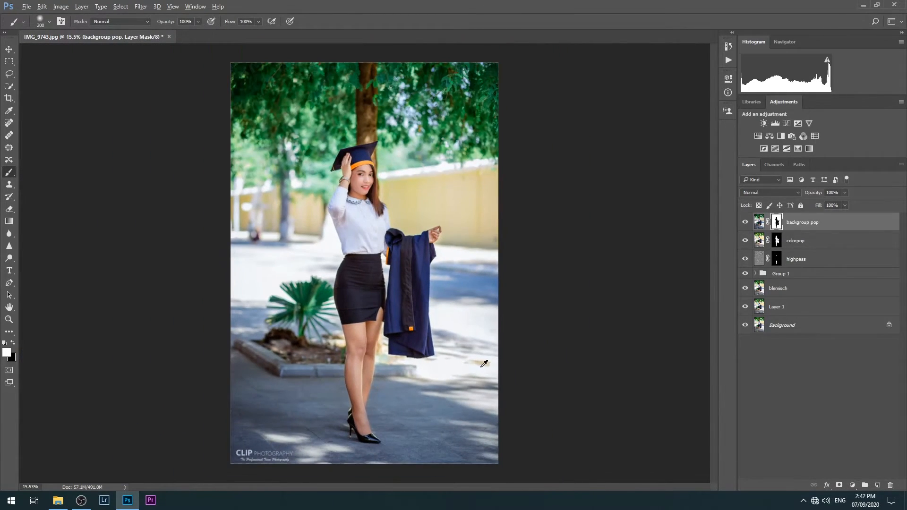
{"action": "key", "text": "ctrl+shift+alt+e"}
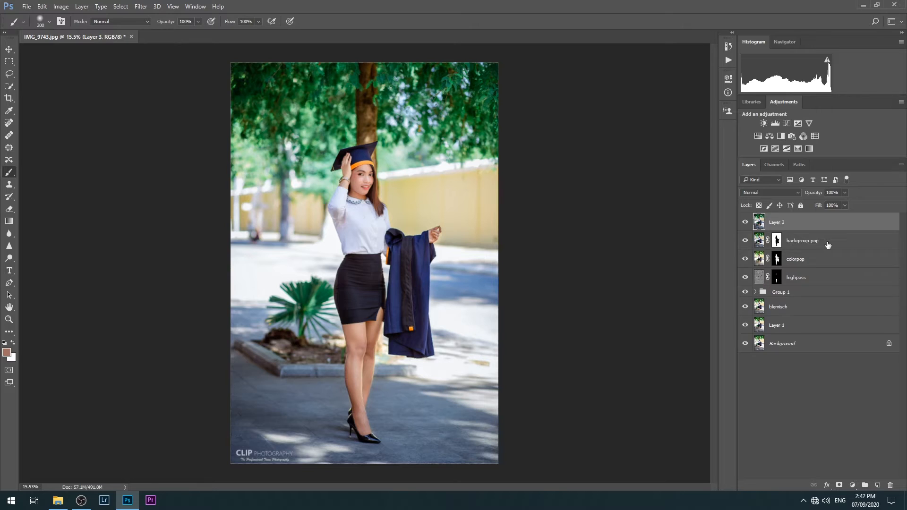
Place the PicsArt_07-20-02.03.05 signature image on the photo, scaled down into the lower-right corner of the pavement
{"action": "left_click", "coordinate": [58, 500]}
{"action": "left_click", "coordinate": [39, 77]}
{"action": "left_click_drag", "start_coordinate": [106, 314], "coordinate": [319, 283]}
{"action": "left_click_drag", "start_coordinate": [495, 392], "coordinate": [279, 177]}
{"action": "left_click_drag", "start_coordinate": [268, 150], "coordinate": [481, 447]}
{"action": "key", "text": "Return"}
{"action": "key", "text": "b"}
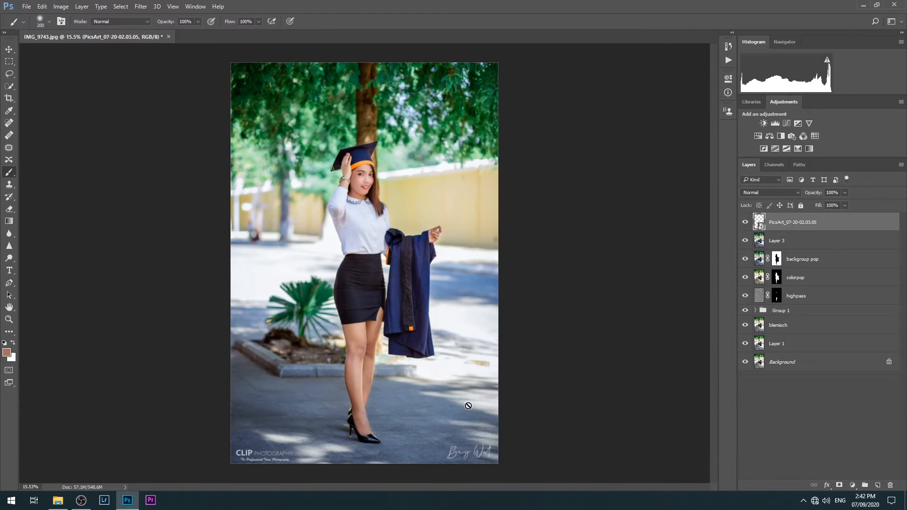
Add a Curves adjustment above Layer 3 that raises input 124 to output 154, and invert its mask to black
{"action": "scroll", "coordinate": [358, 190], "scroll_direction": "up", "scroll_amount": 2}
{"action": "scroll", "coordinate": [357, 191], "scroll_direction": "up", "scroll_amount": 4}
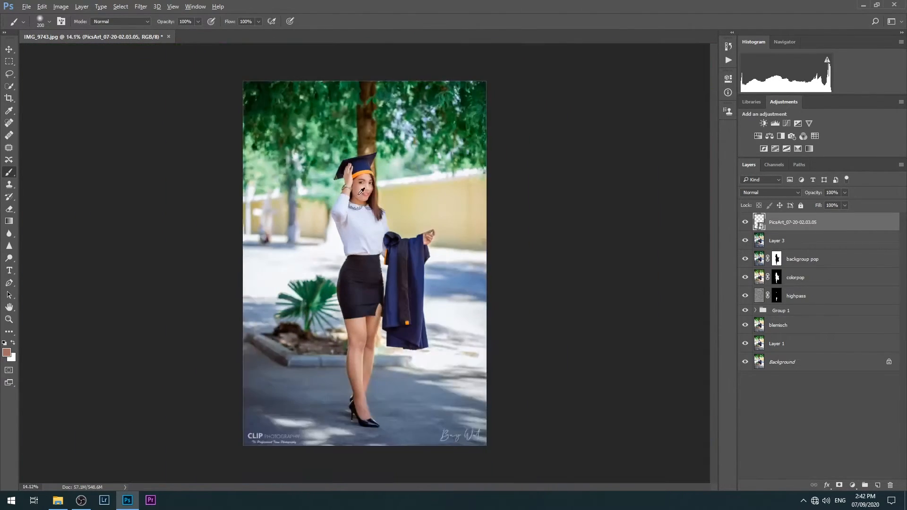
{"action": "scroll", "coordinate": [365, 152], "scroll_direction": "up", "scroll_amount": 5}
{"action": "scroll", "coordinate": [371, 161], "scroll_direction": "down", "scroll_amount": 12}
{"action": "scroll", "coordinate": [371, 166], "scroll_direction": "up", "scroll_amount": 7}
{"action": "scroll", "coordinate": [374, 163], "scroll_direction": "up", "scroll_amount": 5}
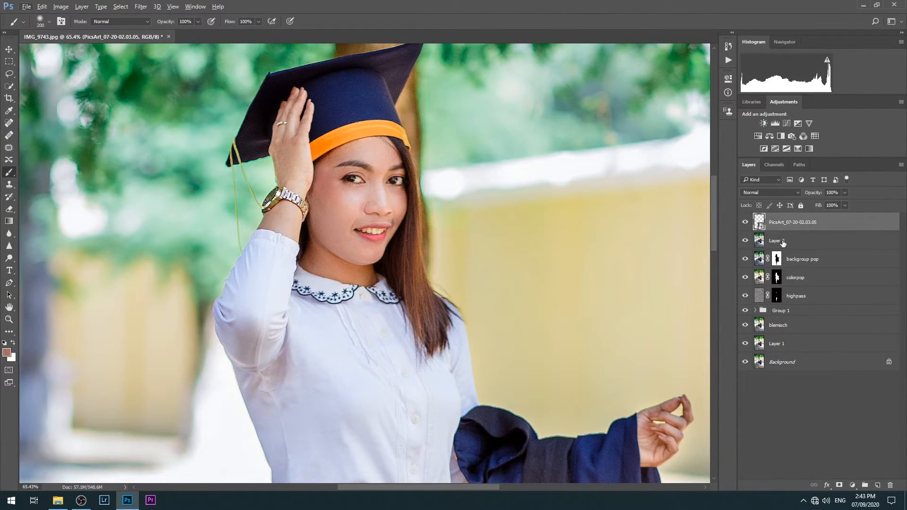
{"action": "left_click", "coordinate": [782, 243]}
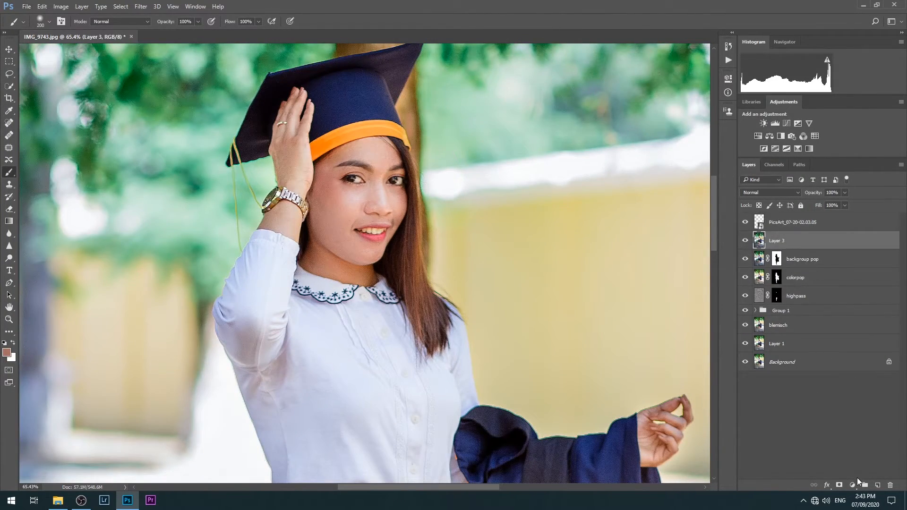
{"action": "left_click", "coordinate": [853, 484]}
{"action": "left_click", "coordinate": [862, 340]}
{"action": "left_click_drag", "start_coordinate": [670, 159], "coordinate": [670, 152]}
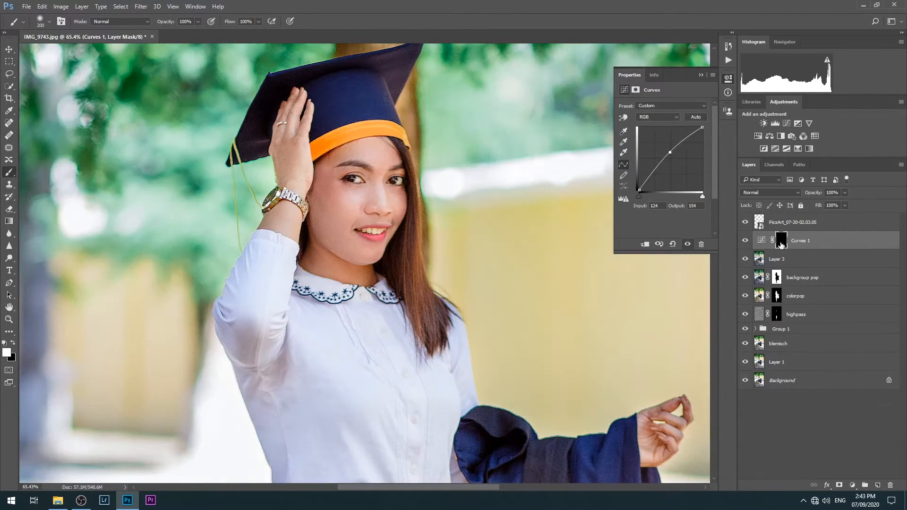
{"action": "key", "text": "ctrl+i"}
Brighten the woman's eyes and teeth by painting white on the Curves mask with a small brush
{"action": "scroll", "coordinate": [365, 193], "scroll_direction": "up", "scroll_amount": 8}
{"action": "key", "text": "["}
{"action": "key", "text": "["}
{"action": "key", "text": "["}
{"action": "key", "text": "["}
{"action": "key", "text": "["}
{"action": "key", "text": "["}
{"action": "key", "text": "["}
{"action": "key", "text": "["}
{"action": "key", "text": "["}
{"action": "key", "text": "["}
{"action": "key", "text": "["}
{"action": "mouse_move", "coordinate": [336, 163]}
{"action": "left_mouse_down"}
{"action": "mouse_move", "coordinate": [354, 165]}
{"action": "mouse_move", "coordinate": [336, 163]}
{"action": "left_mouse_up"}
{"action": "mouse_move", "coordinate": [426, 166]}
{"action": "left_mouse_down"}
{"action": "mouse_move", "coordinate": [443, 166]}
{"action": "mouse_move", "coordinate": [427, 169]}
{"action": "left_mouse_up"}
{"action": "key", "text": "["}
{"action": "key", "text": "["}
{"action": "key", "text": "["}
{"action": "left_click_drag", "start_coordinate": [355, 273], "coordinate": [406, 273]}
{"action": "key", "text": "]"}
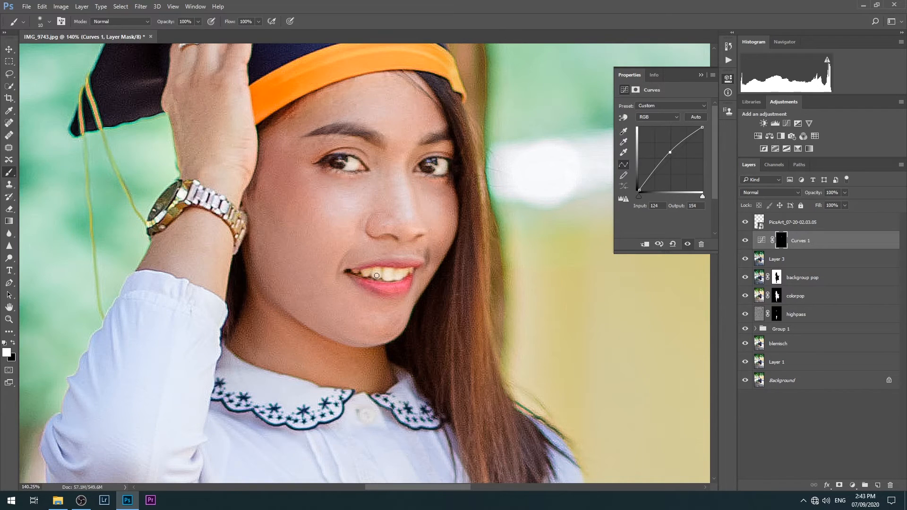
Lower the opacity of the Curves layer to soften the brightening of the eyes and teeth
{"action": "key", "text": "ctrl+0"}
{"action": "left_click_drag", "start_coordinate": [846, 194], "coordinate": [826, 206]}
{"action": "key", "text": "ctrl+0"}
Stamp all visible layers into a new layer above the signature and open it in the Camera Raw Filter
{"action": "left_click", "coordinate": [821, 226]}
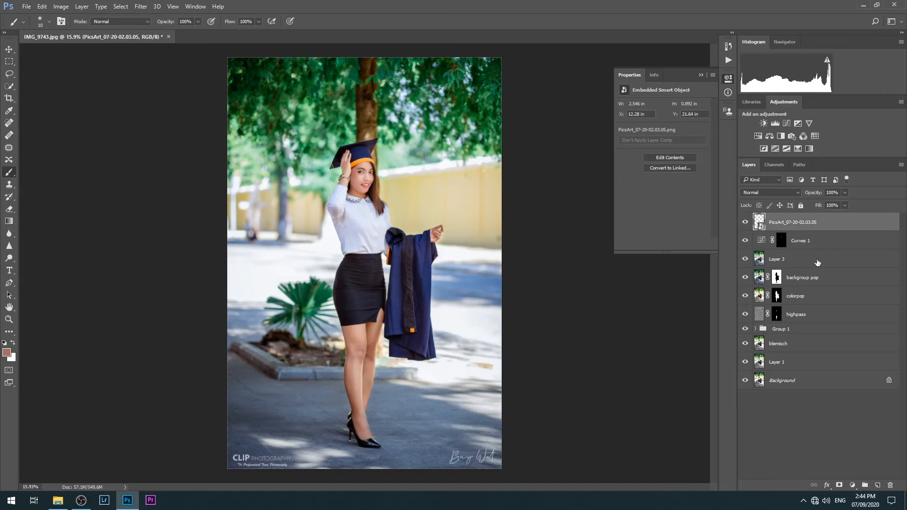
{"action": "key", "text": "ctrl+alt+shift+e"}
{"action": "key", "text": "ctrl+shift+a"}
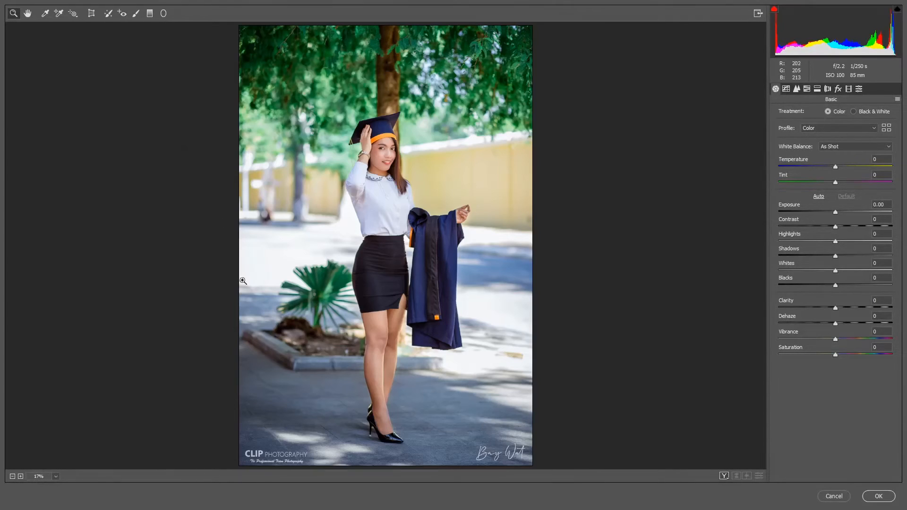
Add an oval radial filter on the pavement left of the shoes, with raised Exposure and the Temperature, Tint and Highlights reset to 0
{"action": "left_click", "coordinate": [163, 13]}
{"action": "left_click_drag", "start_coordinate": [287, 409], "coordinate": [344, 427]}
{"action": "double_click", "coordinate": [826, 124]}
{"action": "double_click", "coordinate": [827, 138]}
{"action": "double_click", "coordinate": [828, 160]}
{"action": "double_click", "coordinate": [833, 189]}
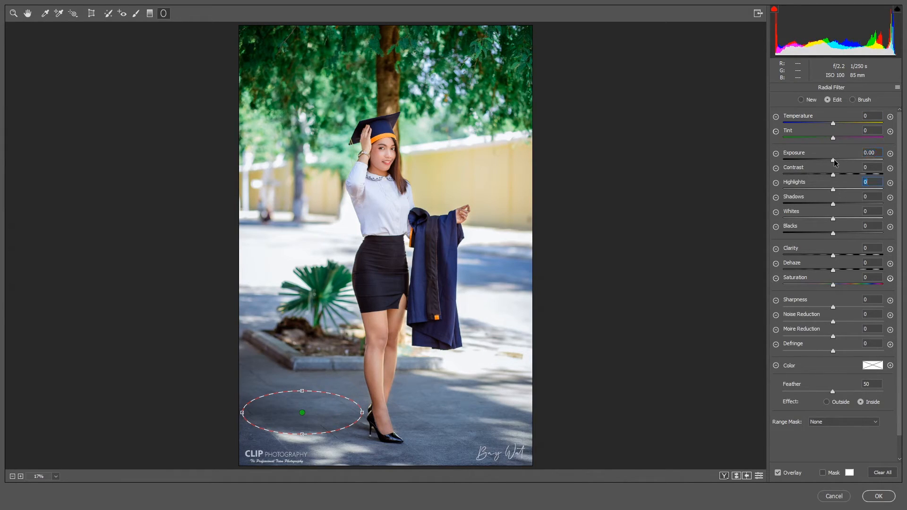
{"action": "left_click_drag", "start_coordinate": [832, 160], "coordinate": [838, 161]}
{"action": "left_click_drag", "start_coordinate": [329, 417], "coordinate": [331, 423]}
Add radial filters on the pavement right of the shoes and over the planter's left corner, with Exposure at +0.65
{"action": "mouse_move", "coordinate": [428, 418]}
{"action": "left_mouse_down"}
{"action": "mouse_move", "coordinate": [497, 440]}
{"action": "mouse_move", "coordinate": [472, 422]}
{"action": "left_mouse_up"}
{"action": "left_click_drag", "start_coordinate": [838, 160], "coordinate": [841, 160]}
{"action": "left_click", "coordinate": [305, 419]}
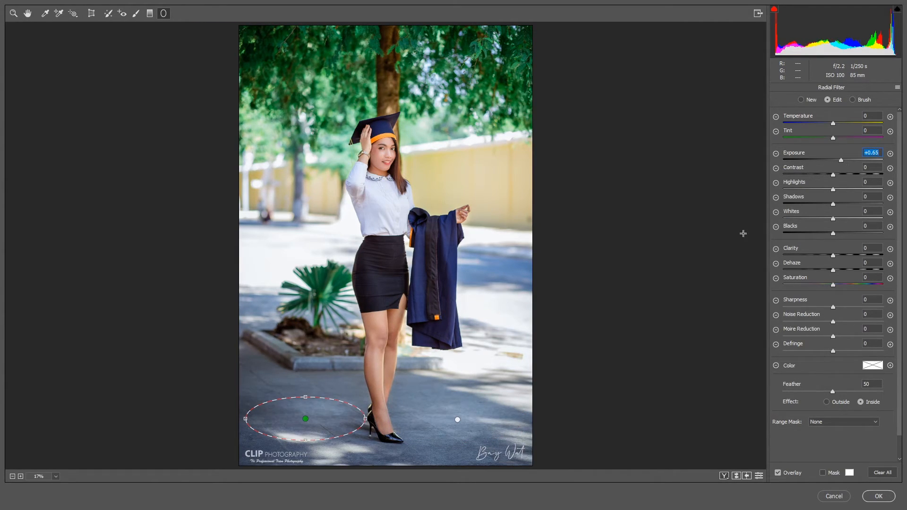
{"action": "left_click_drag", "start_coordinate": [268, 323], "coordinate": [314, 374]}
{"action": "left_click_drag", "start_coordinate": [279, 335], "coordinate": [299, 354]}
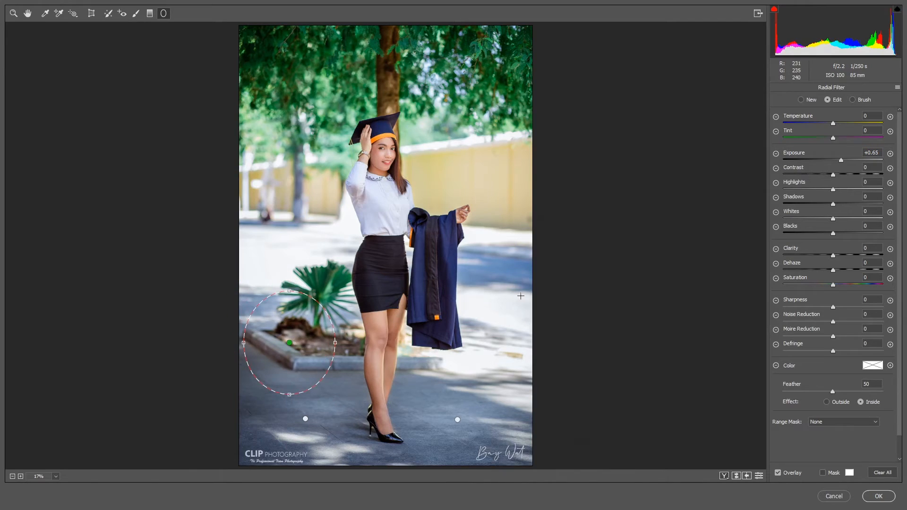
Set the Exposure of the radial filter right of the shoes to +0.30
{"action": "left_click", "coordinate": [478, 173]}
{"action": "left_click", "coordinate": [457, 419]}
{"action": "left_click", "coordinate": [836, 160]}
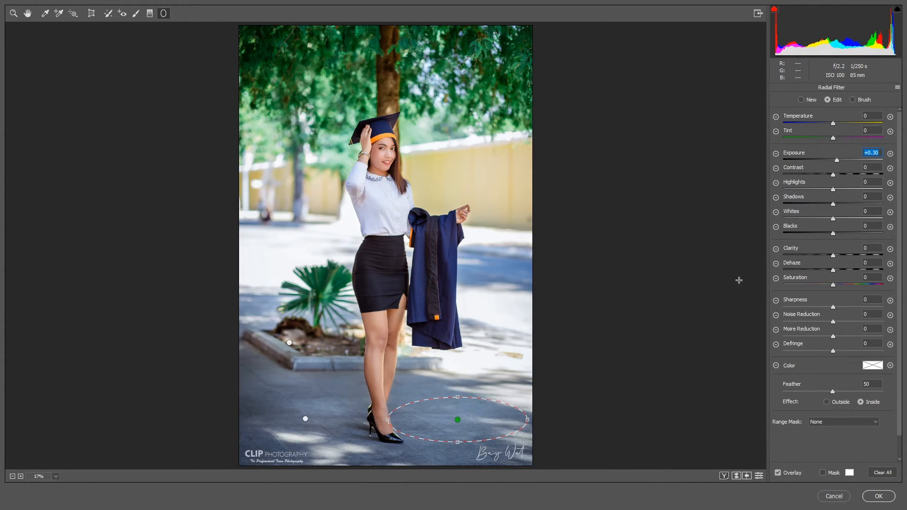
Draw a horizontal graduated filter from beyond the photo's left side to its right edge and set Temperature to -10
{"action": "key", "text": "g"}
{"action": "left_click_drag", "start_coordinate": [209, 211], "coordinate": [451, 210]}
{"action": "mouse_move", "coordinate": [835, 124]}
{"action": "left_mouse_down"}
{"action": "mouse_move", "coordinate": [842, 118]}
{"action": "mouse_move", "coordinate": [820, 119]}
{"action": "mouse_move", "coordinate": [830, 119]}
{"action": "left_mouse_up"}
{"action": "left_click_drag", "start_coordinate": [459, 209], "coordinate": [547, 207]}
{"action": "key", "text": "ctrl+z"}
{"action": "left_click_drag", "start_coordinate": [451, 209], "coordinate": [534, 207]}
{"action": "mouse_move", "coordinate": [830, 123]}
{"action": "left_mouse_down"}
{"action": "mouse_move", "coordinate": [816, 125]}
{"action": "mouse_move", "coordinate": [829, 125]}
{"action": "left_mouse_up"}
Set the graduated filter to Exposure -0.25, Whites -10 and Temperature 0, and apply the Camera Raw edits
{"action": "double_click", "coordinate": [839, 160]}
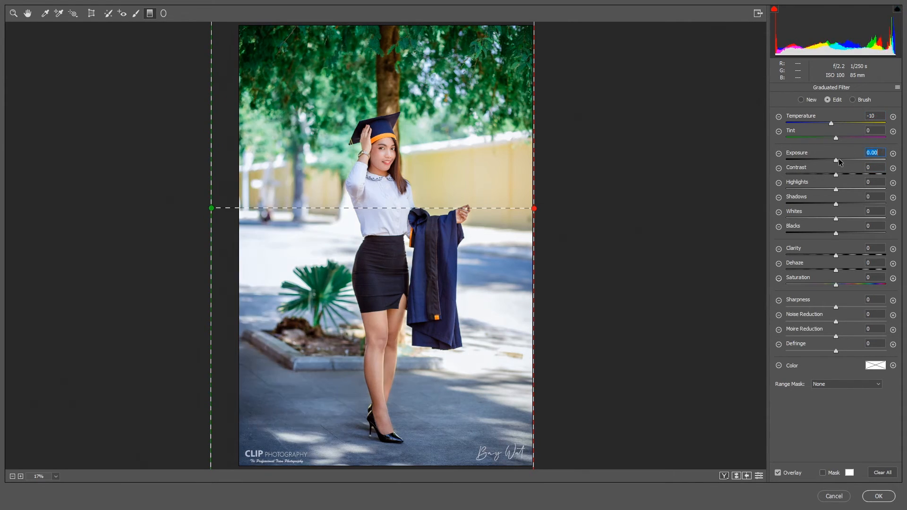
{"action": "left_click_drag", "start_coordinate": [830, 161], "coordinate": [835, 160]}
{"action": "left_click_drag", "start_coordinate": [836, 219], "coordinate": [832, 220]}
{"action": "left_click_drag", "start_coordinate": [834, 161], "coordinate": [833, 163]}
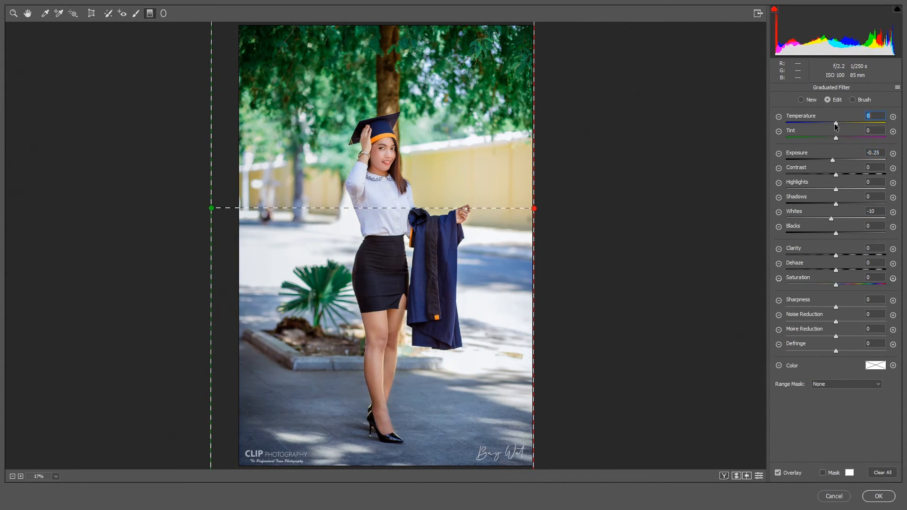
{"action": "left_click", "coordinate": [877, 496]}
Set up a Save for Web export as JPEG at quality 100, sized 2048 by 3072 px
{"action": "scroll", "coordinate": [412, 256], "scroll_direction": "down", "scroll_amount": 2}
{"action": "scroll", "coordinate": [412, 256], "scroll_direction": "up", "scroll_amount": 4}
{"action": "scroll", "coordinate": [411, 256], "scroll_direction": "down", "scroll_amount": 3}
{"action": "left_click", "coordinate": [26, 7]}
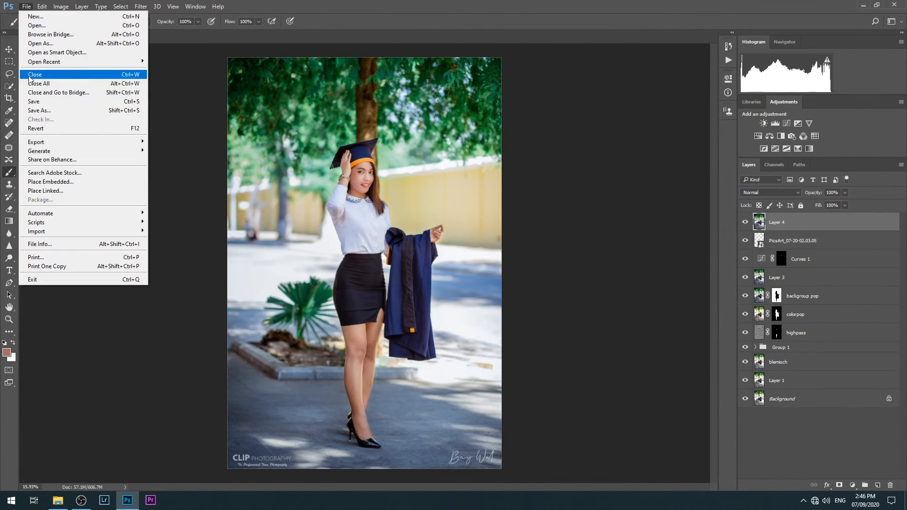
{"action": "mouse_move", "coordinate": [57, 142]}
{"action": "left_click", "coordinate": [189, 177]}
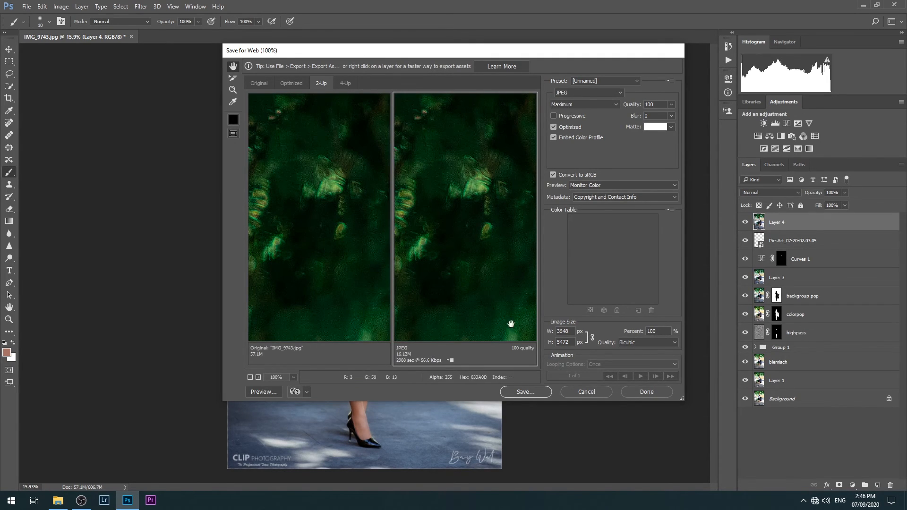
{"action": "left_click_drag", "start_coordinate": [534, 338], "coordinate": [311, 153]}
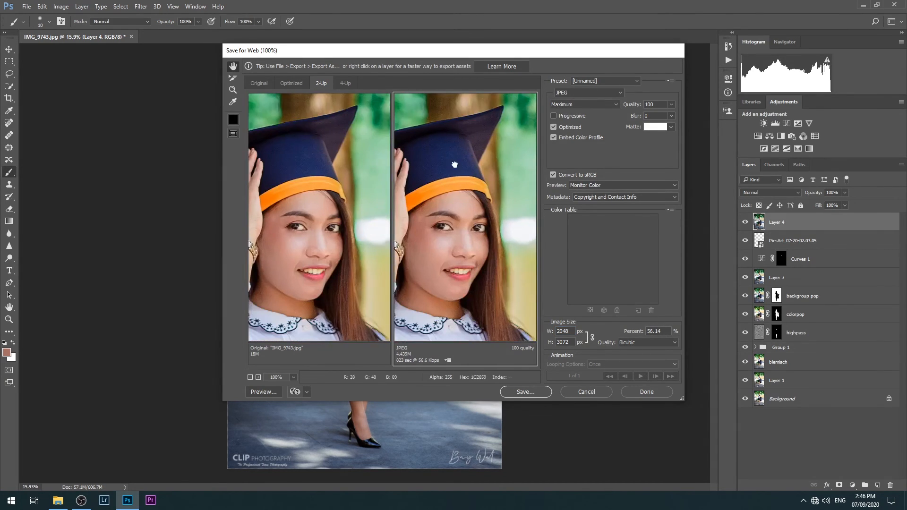
Save the web-optimized JPEG of the finished portrait to the chosen location
{"action": "left_click", "coordinate": [525, 392]}
{"action": "left_click", "coordinate": [247, 144]}
{"action": "left_click", "coordinate": [467, 231]}
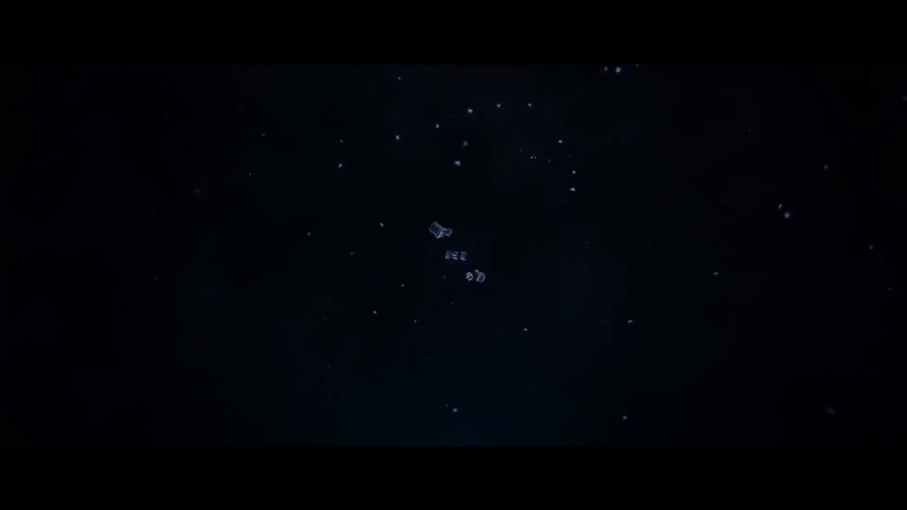